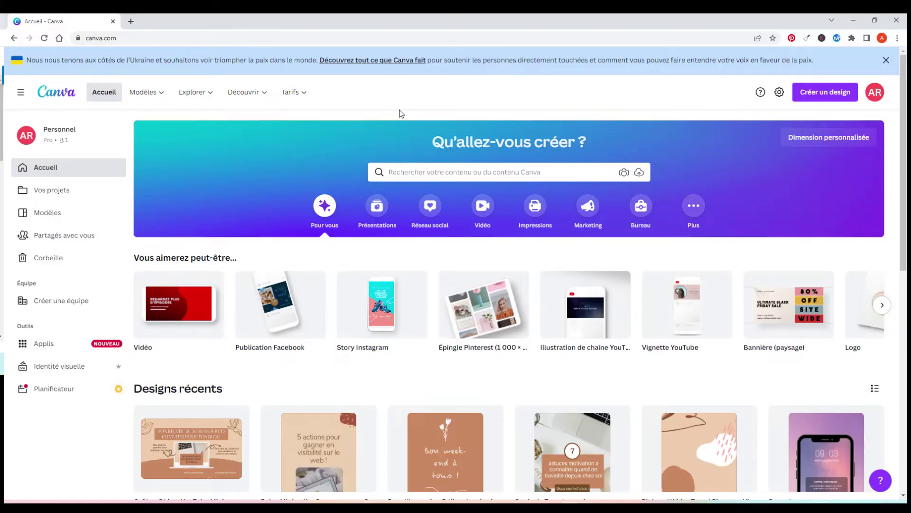
Search the Canva templates for "épingle idée pinterest"
click(453, 173)
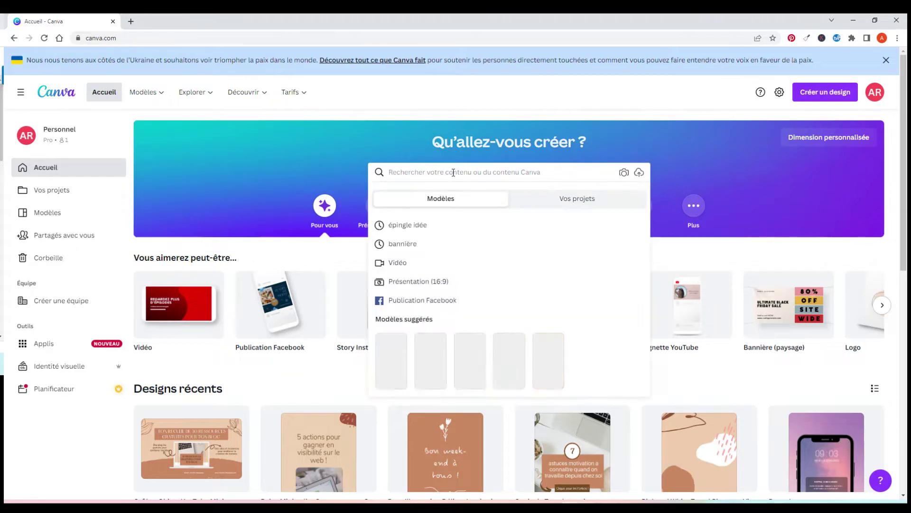
text("p)
key(BackSpace)
key(BackSpace)
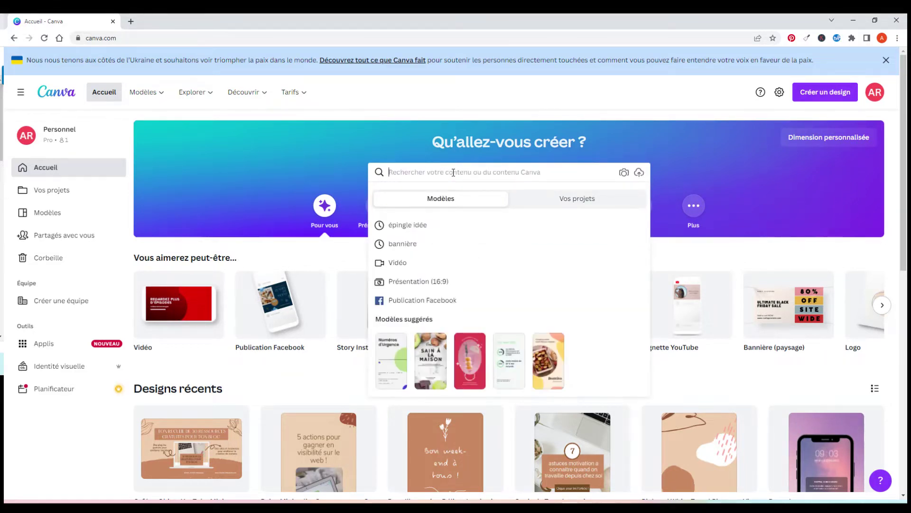
text(ép)
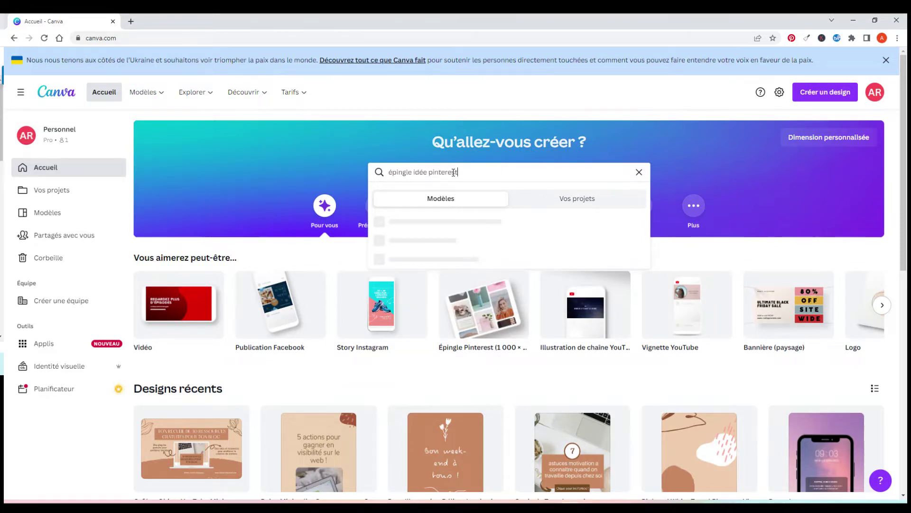
text(ingle idée pinterest)
key(Return)
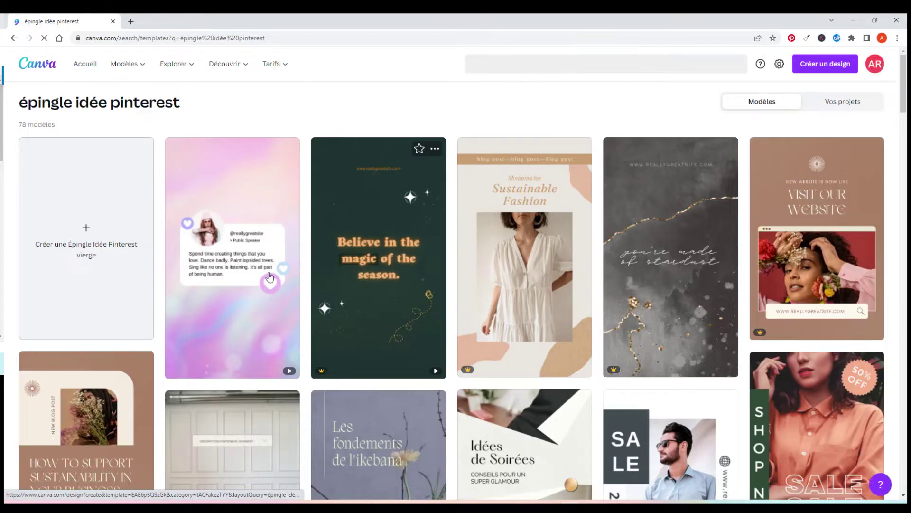
Browse the Pinterest idea pin template results to examine the available designs
scroll(217, 271, down, 5)
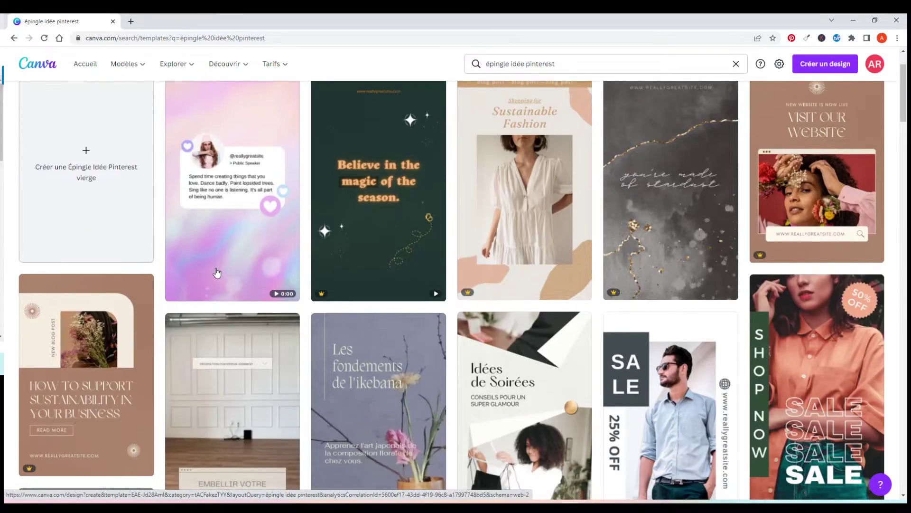
scroll(217, 272, down, 2)
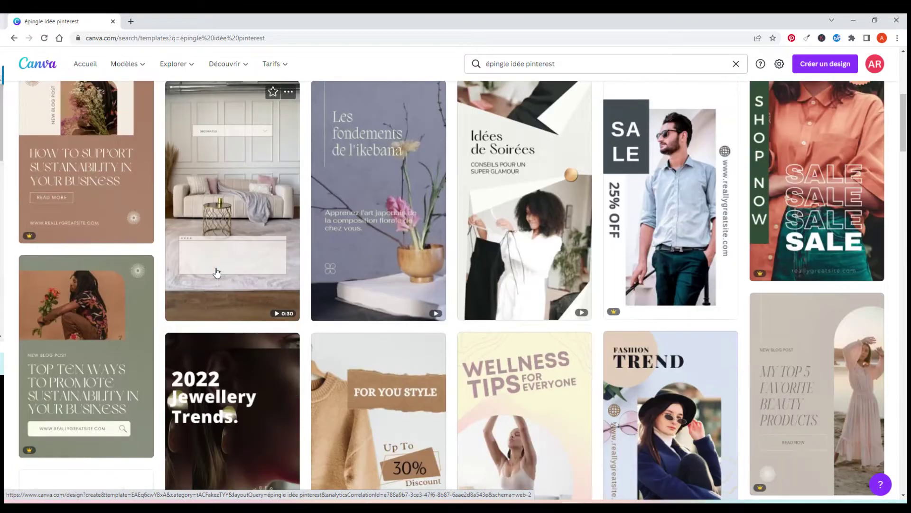
scroll(231, 357, down, 4)
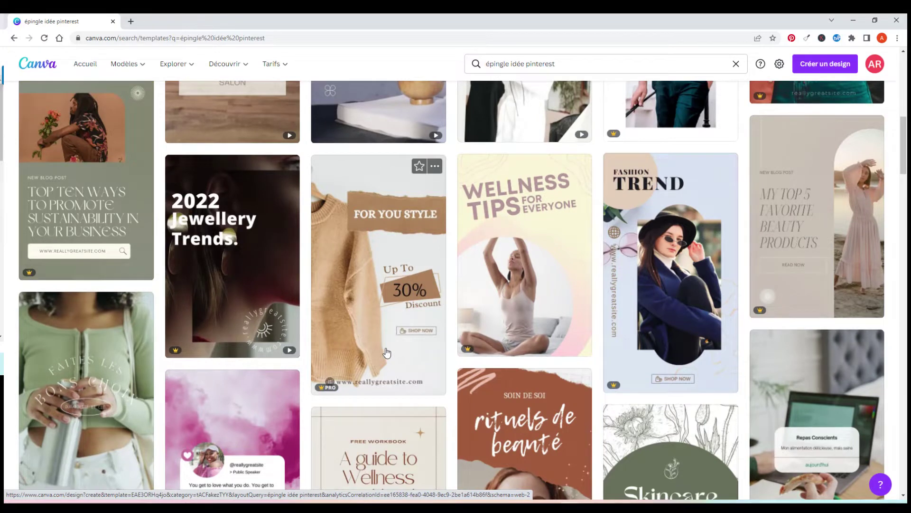
scroll(401, 307, down, 5)
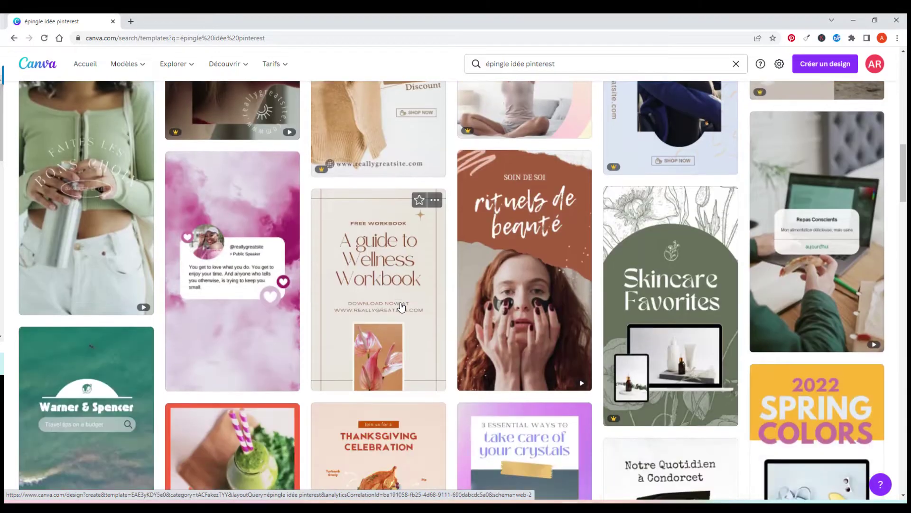
scroll(416, 304, down, 2)
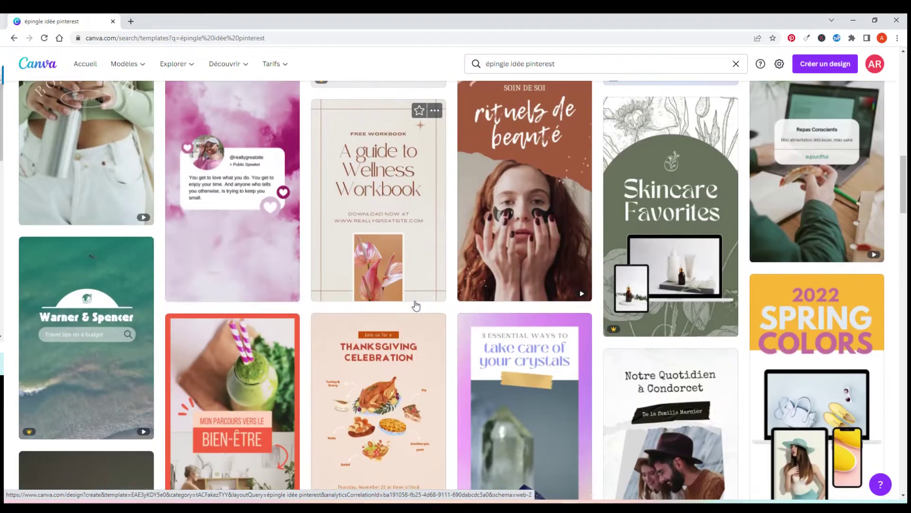
scroll(416, 305, down, 2)
scroll(417, 304, down, 4)
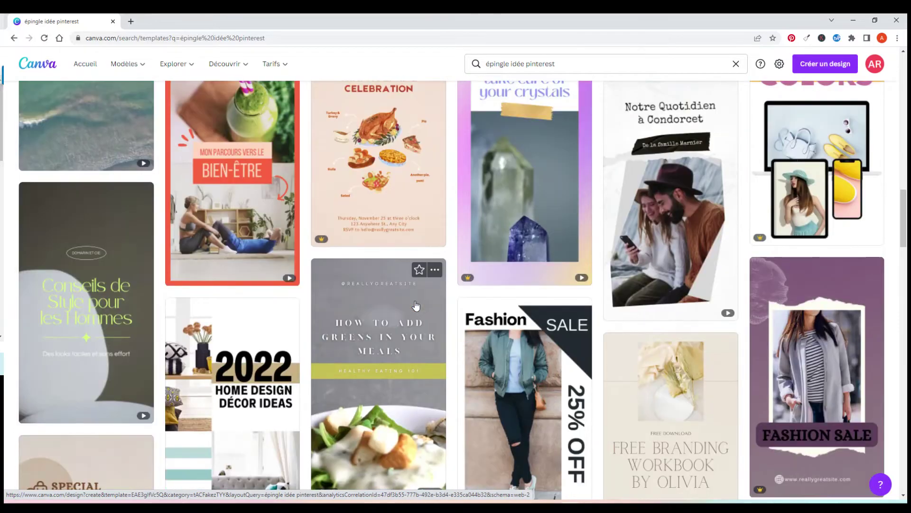
scroll(416, 305, up, 12)
scroll(416, 305, up, 5)
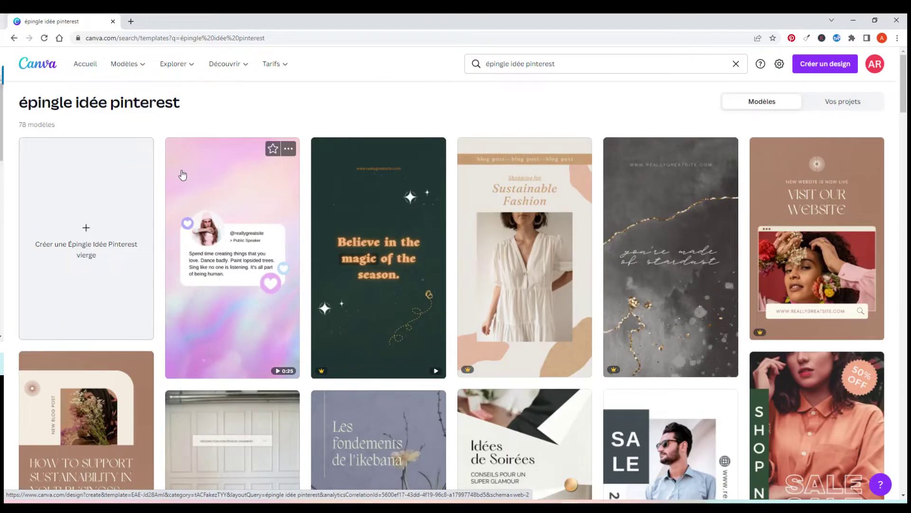
Create a blank Épingle Idée Pinterest design
click(83, 231)
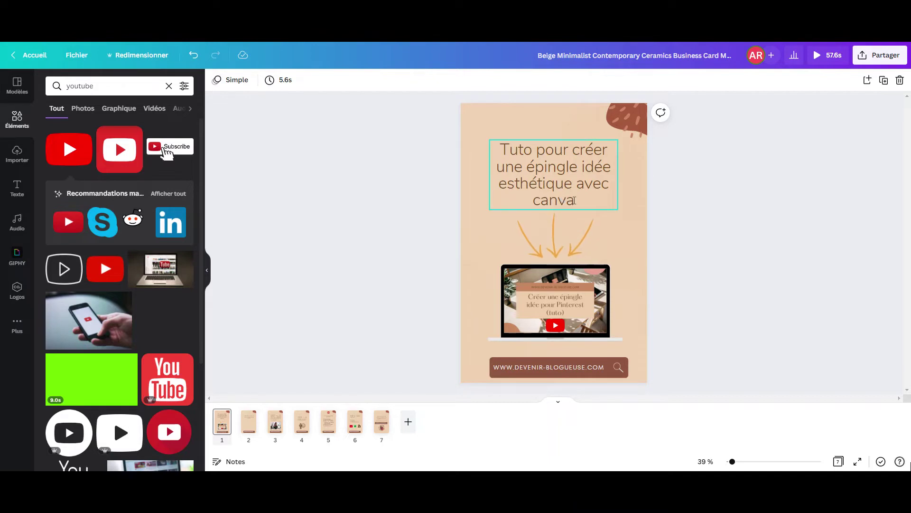
Reword the title on page 1 of the idea pin to "Tuto pour créer un template pour votre newsletter"
click(562, 198)
drag(575, 200, 541, 154)
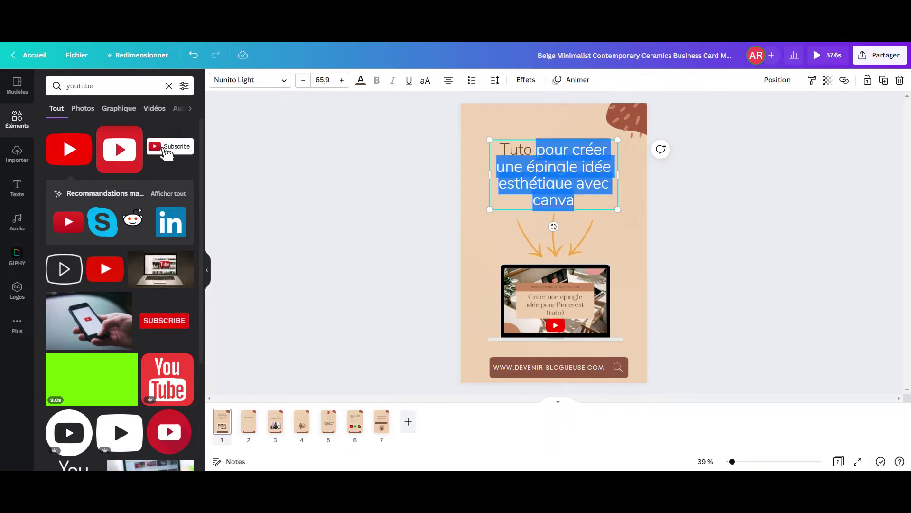
key(BackSpace)
text(ur )
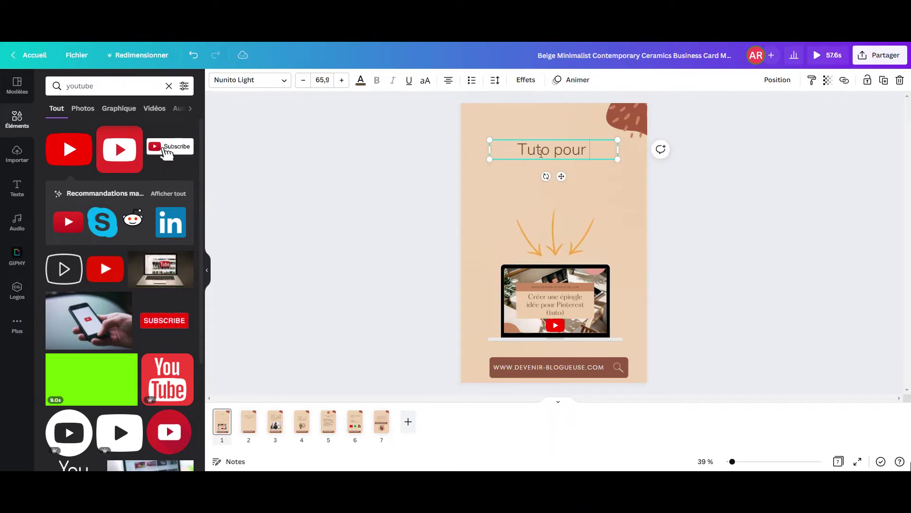
text(créer un tem)
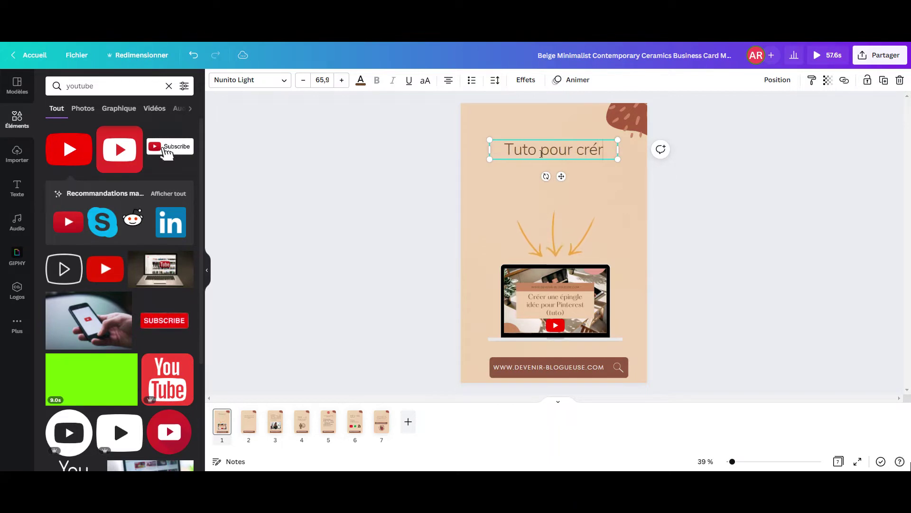
text(pla)
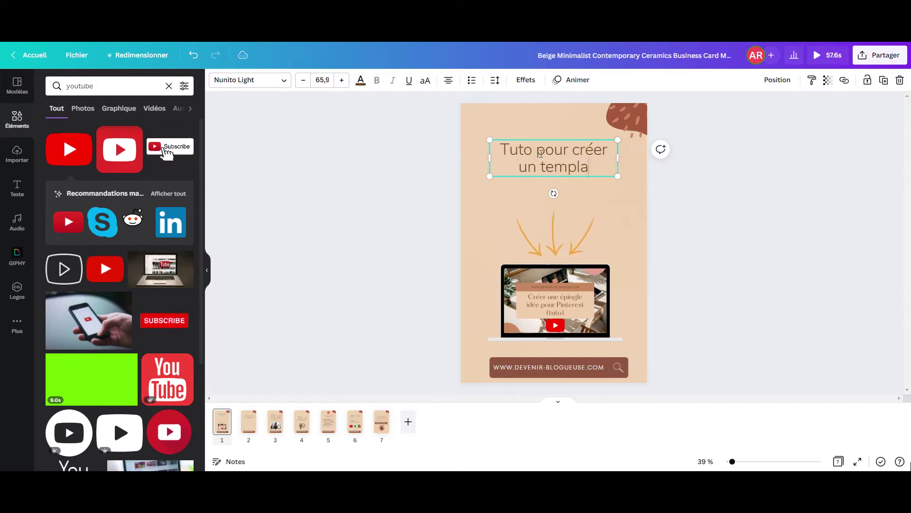
text(te pour votre n)
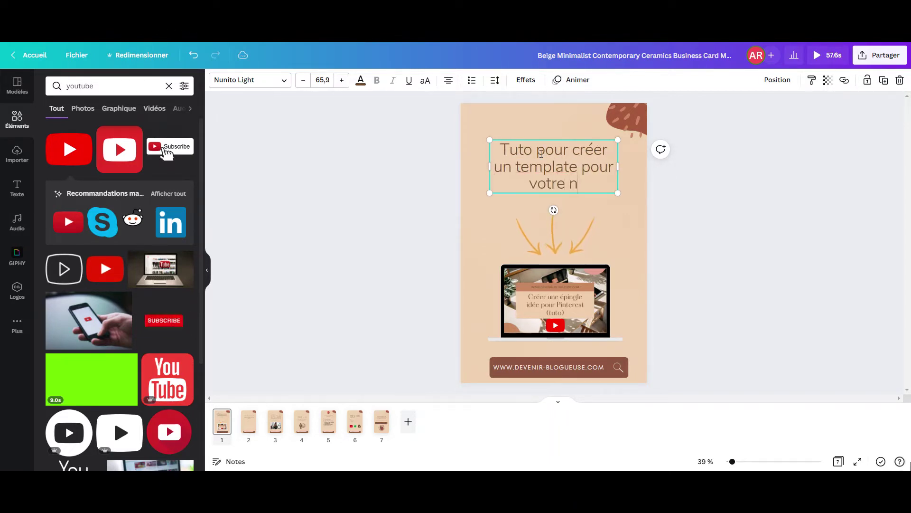
text(ewsletter)
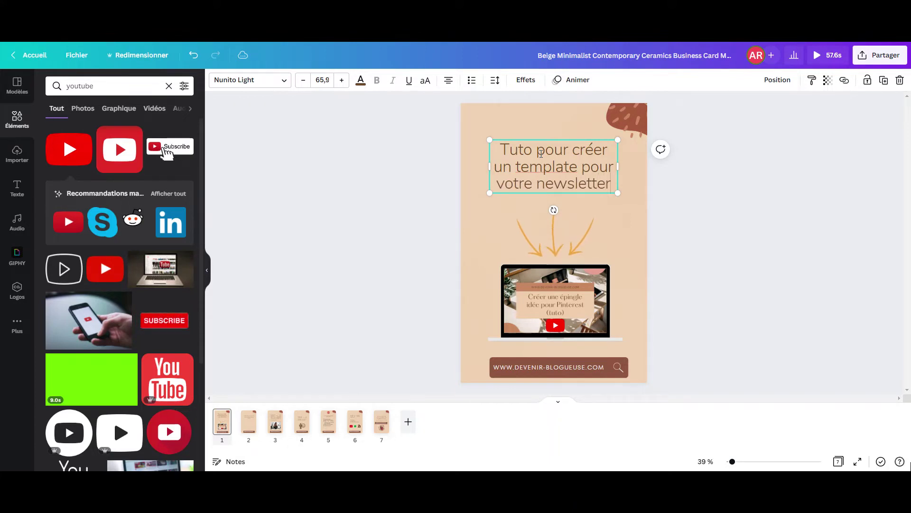
click(415, 114)
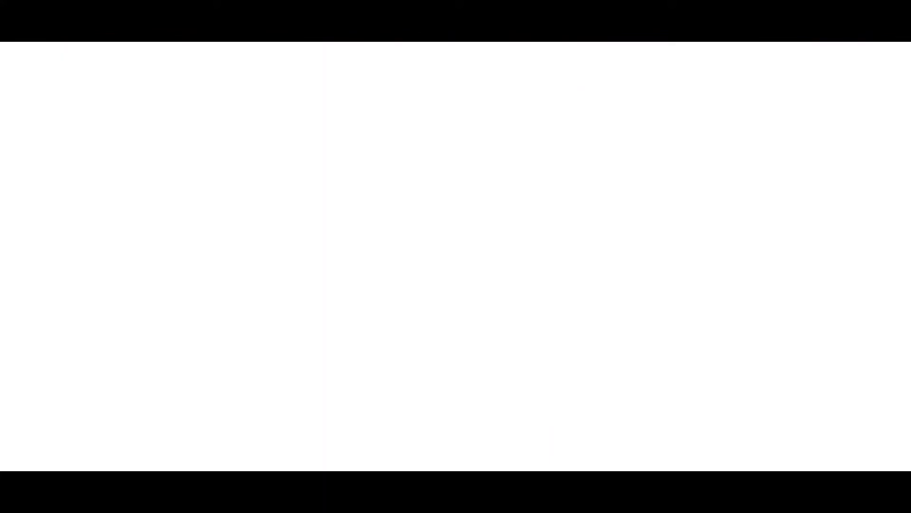
In the YouTube thumbnail design, change the page 1 title to "Créer un template d'email pour votre newsletter"
scroll(642, 311, down, 4)
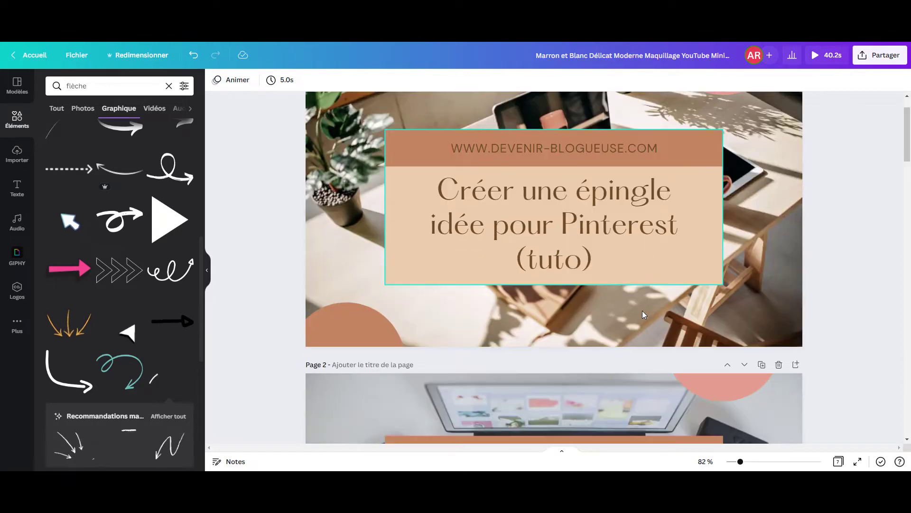
scroll(642, 311, up, 4)
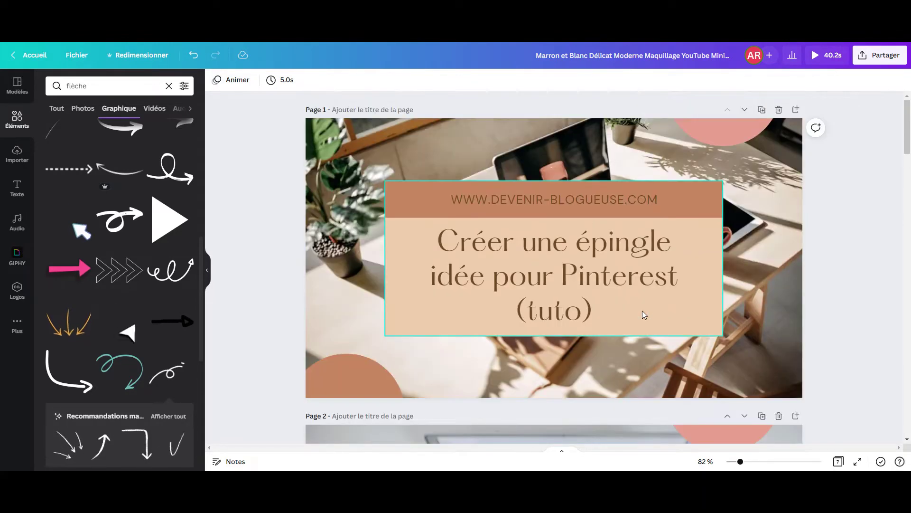
double_click(577, 298)
drag(552, 253, 523, 244)
text(un temp)
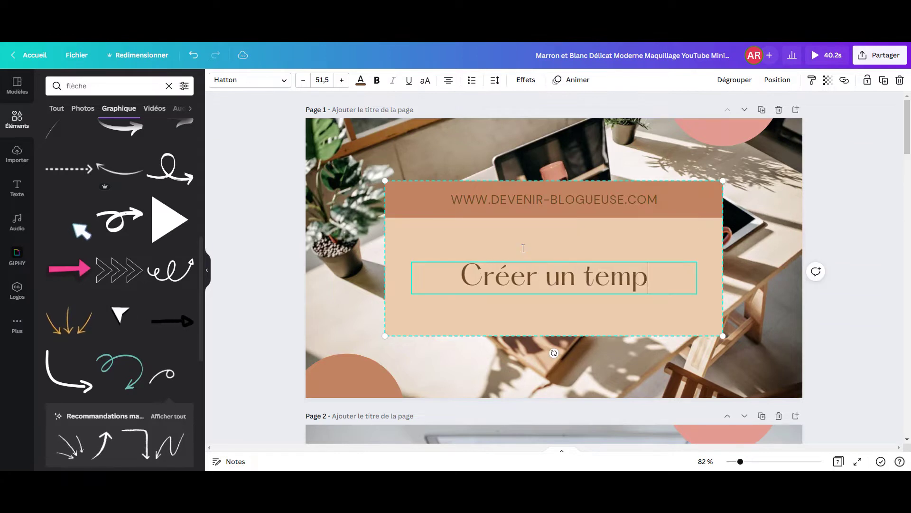
text(late pour )
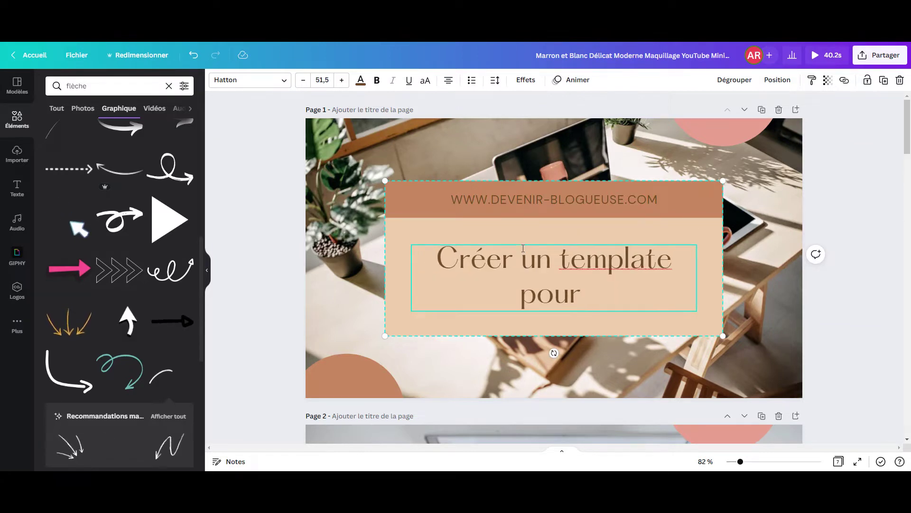
text(votre)
key(BackSpace)
key(BackSpace)
key(BackSpace)
key(BackSpace)
key(BackSpace)
key(BackSpace)
key(BackSpace)
key(BackSpace)
key(BackSpace)
key(BackSpace)
key(BackSpace)
key(BackSpace)
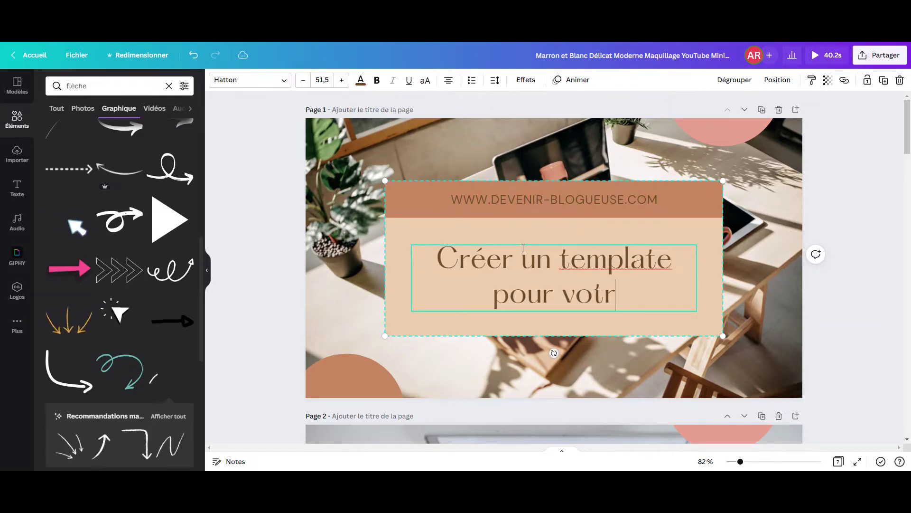
key(BackSpace)
text(e d)
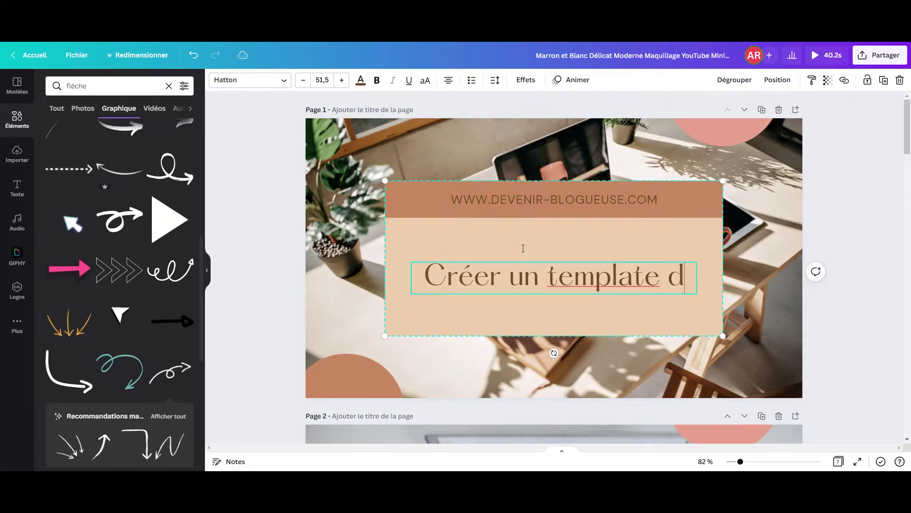
key(BackSpace)
text(d'emai)
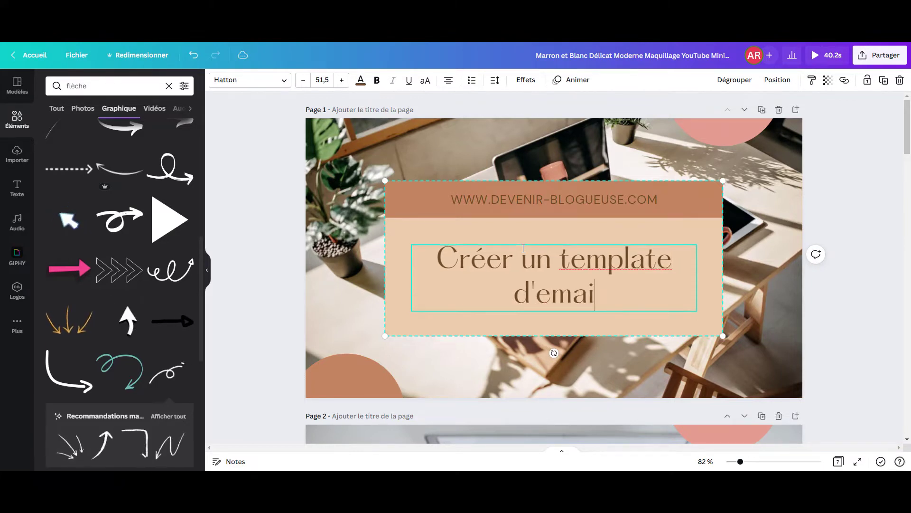
text(l poir)
key(BackSpace)
key(BackSpace)
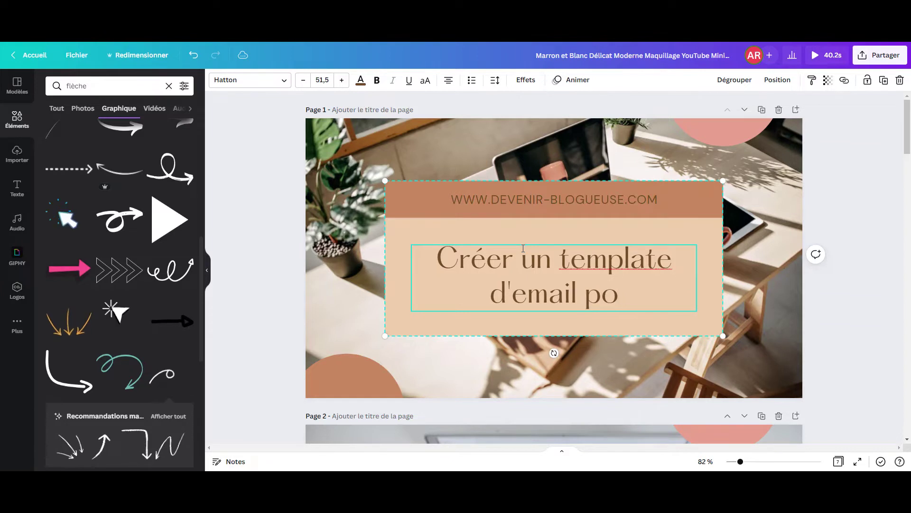
text(ur vot)
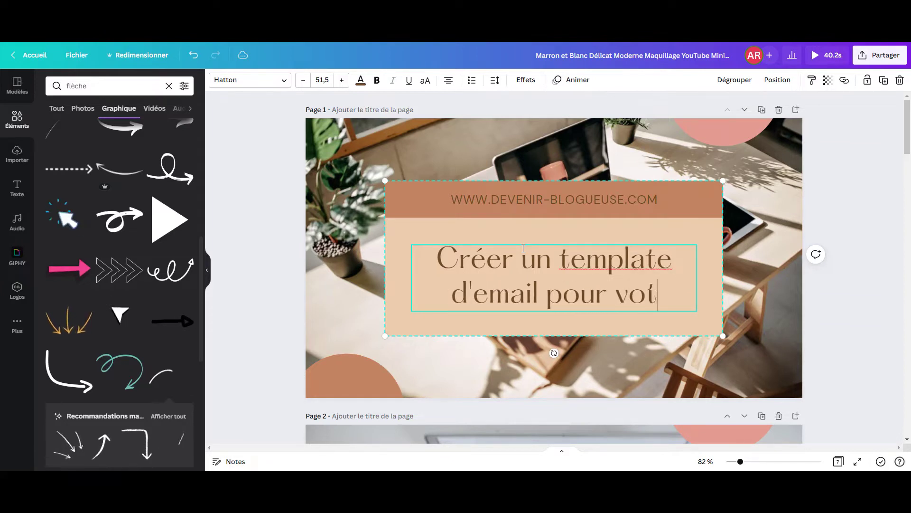
text(re newsletter)
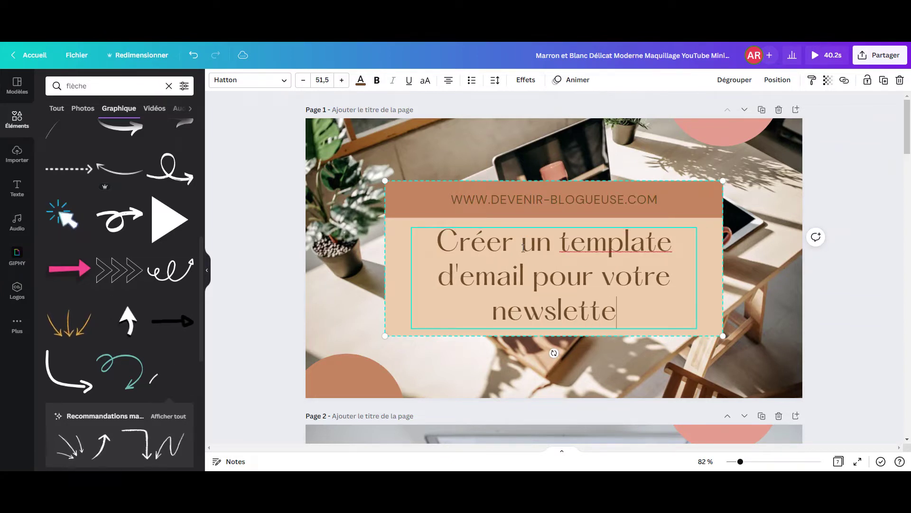
click(858, 169)
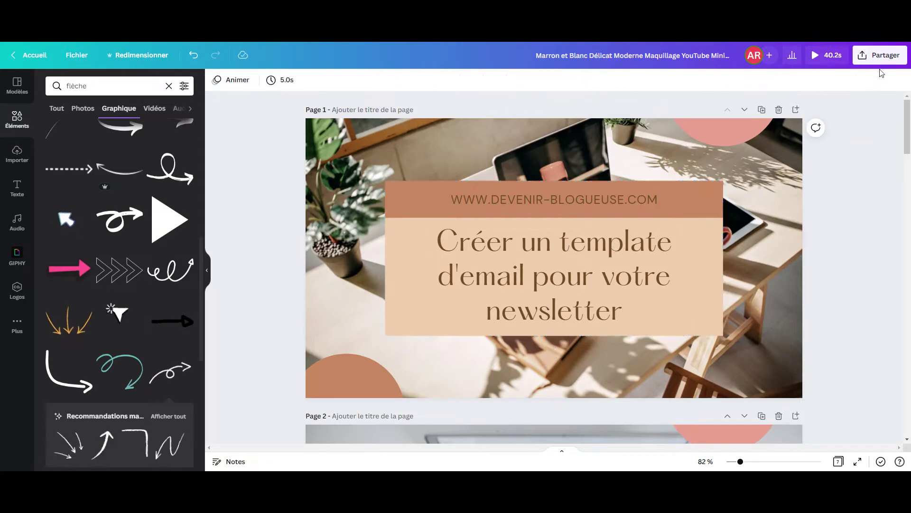
Capture a screenshot of the page 1 thumbnail image
click(880, 55)
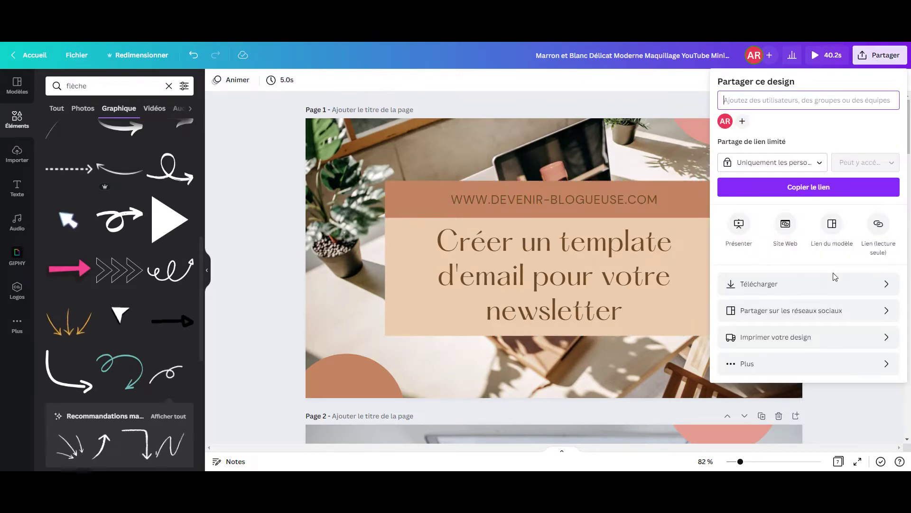
click(236, 184)
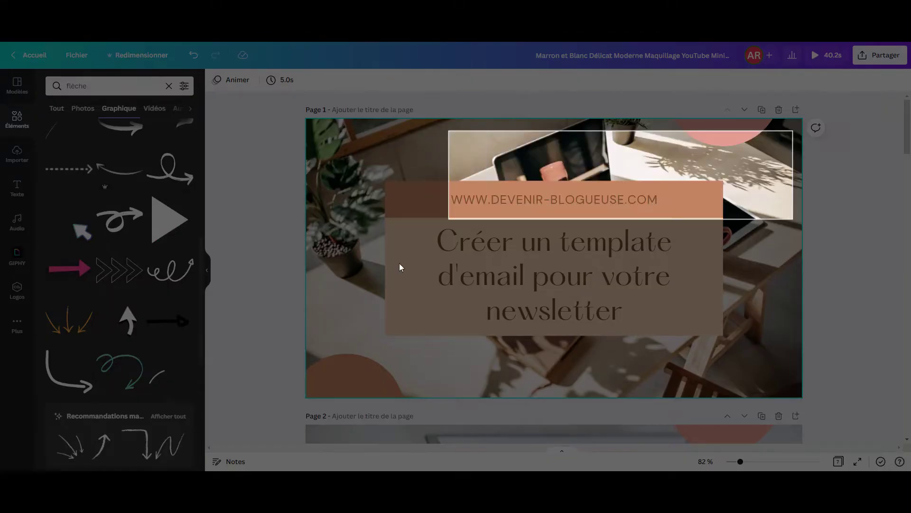
drag(400, 263, 326, 377)
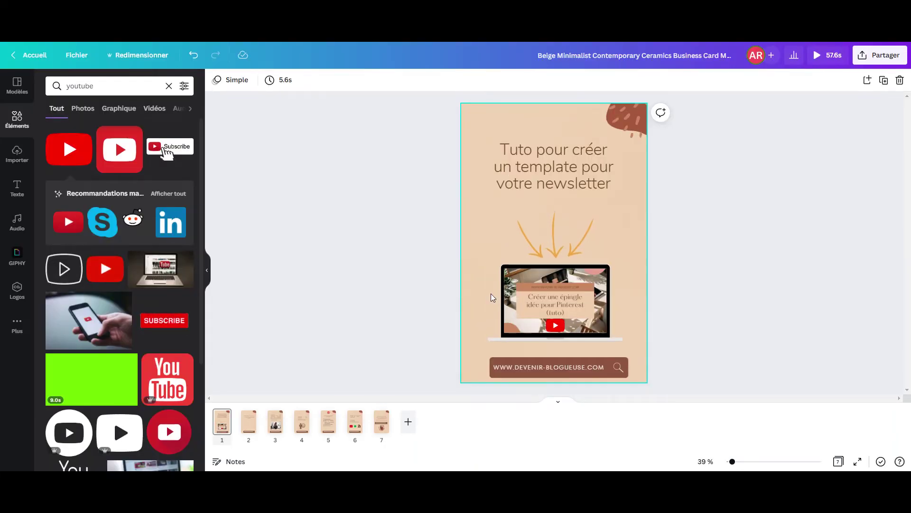
Paste the thumbnail screenshot into page 1 of the idea pin design and place it in the laptop frame
click(493, 295)
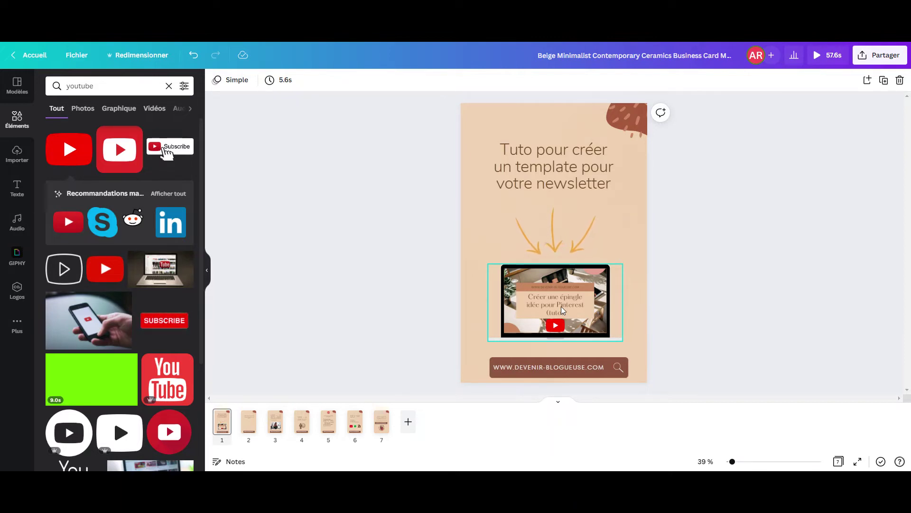
key(ctrl+v)
drag(554, 251, 555, 299)
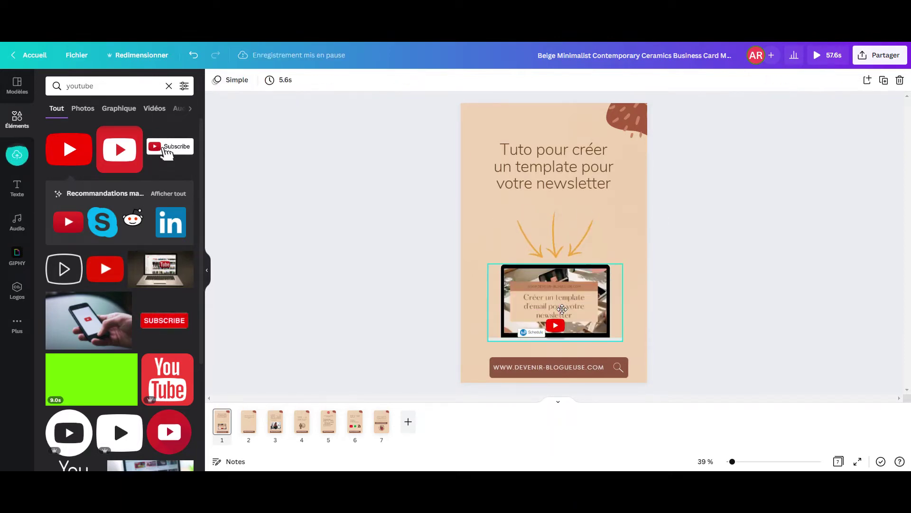
Insert "d'email" into the page 1 title so it reads "Tuto pour créer un template d'email pour votre newsletter"
click(574, 174)
click(574, 175)
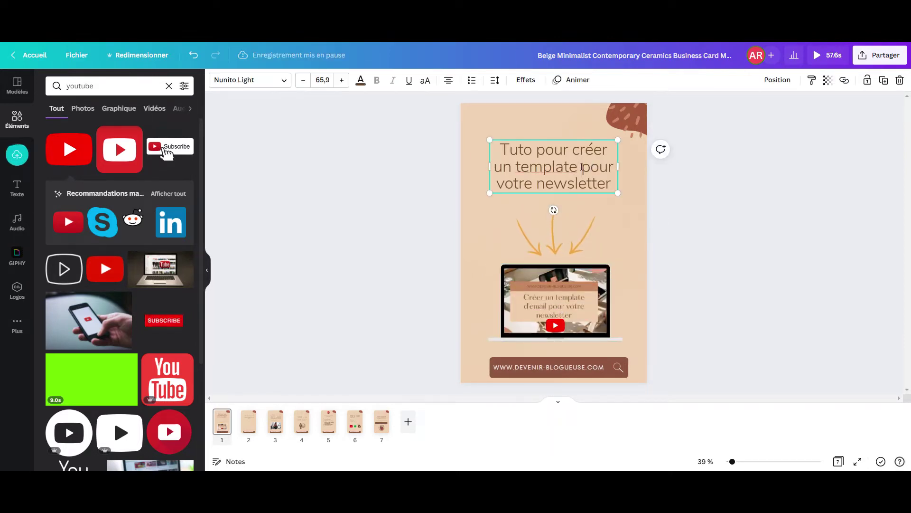
text(d'email)
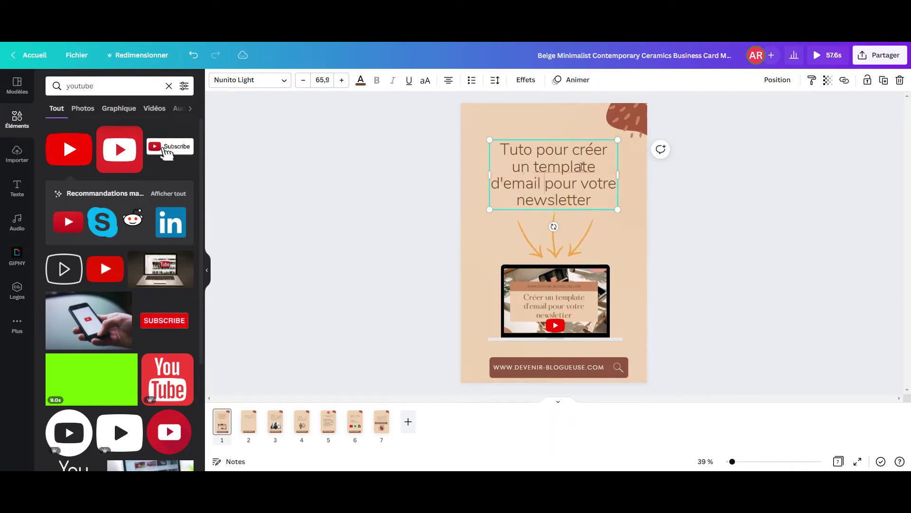
click(389, 218)
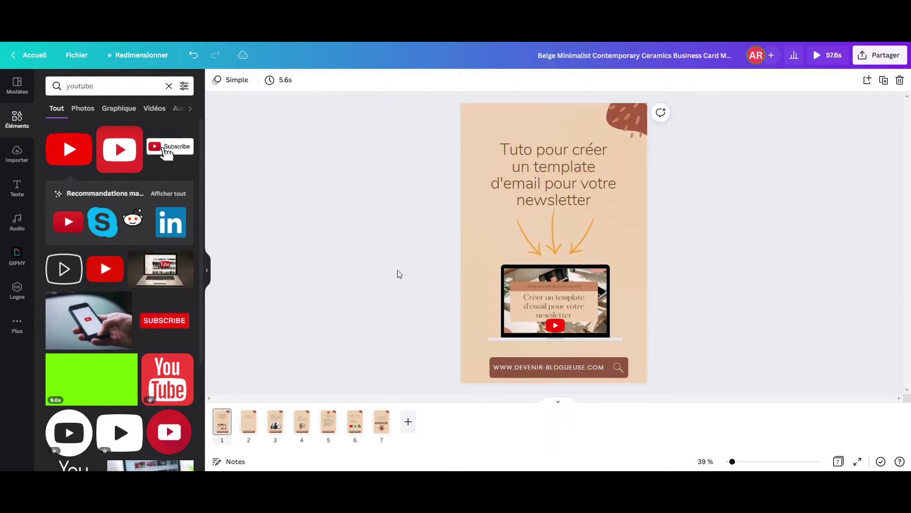
Download only page 1 of the idea pin design as an MP4 video
click(884, 56)
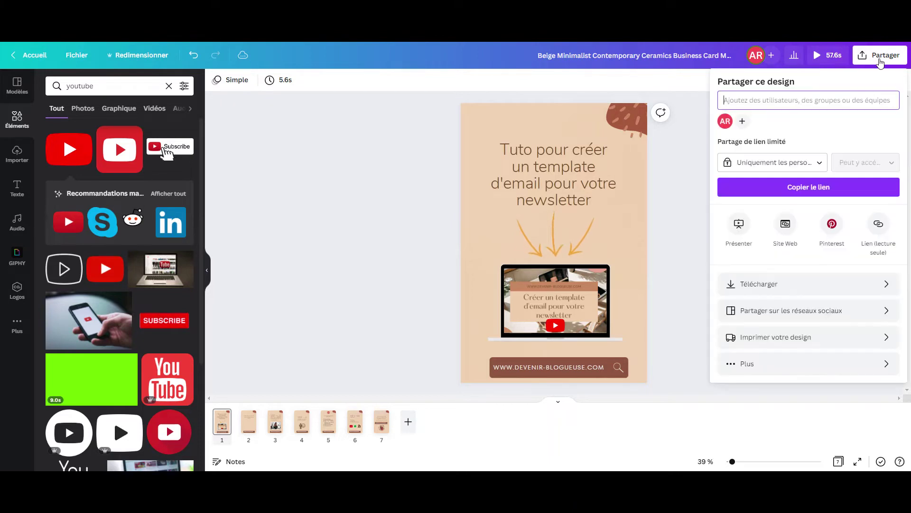
click(790, 284)
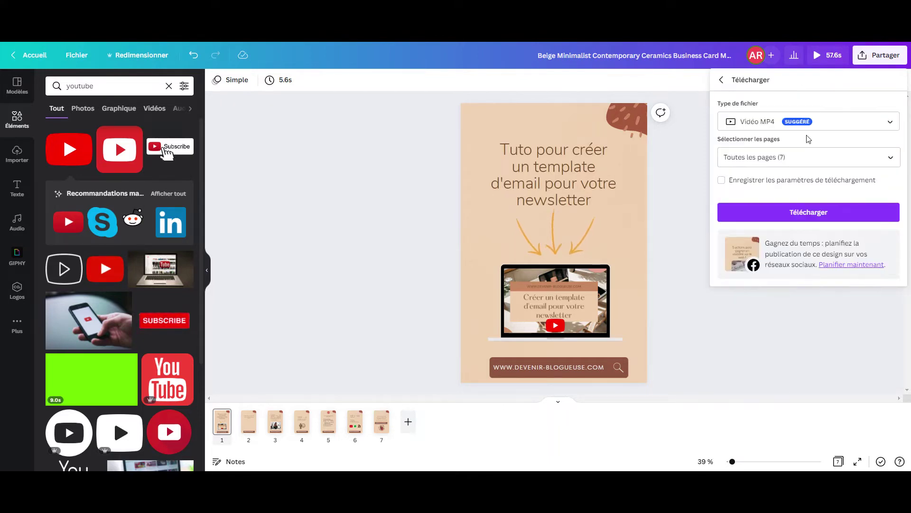
click(847, 158)
click(852, 186)
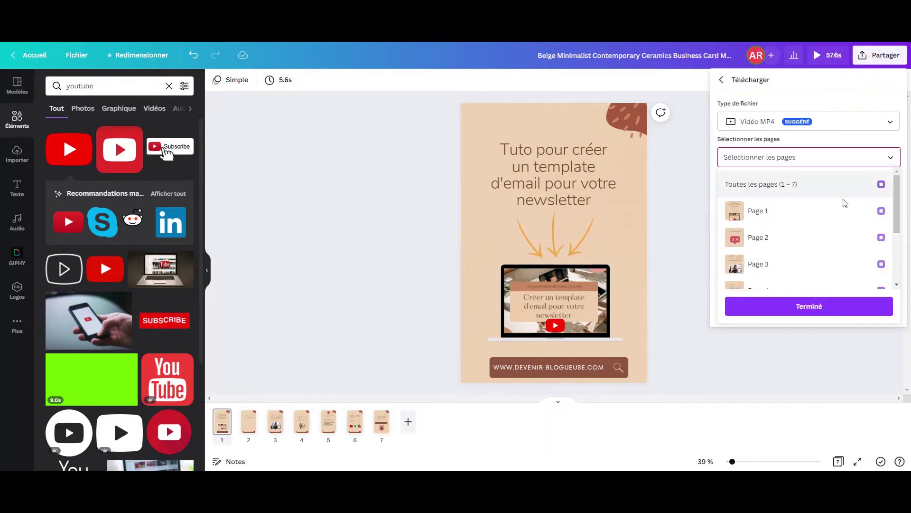
click(844, 217)
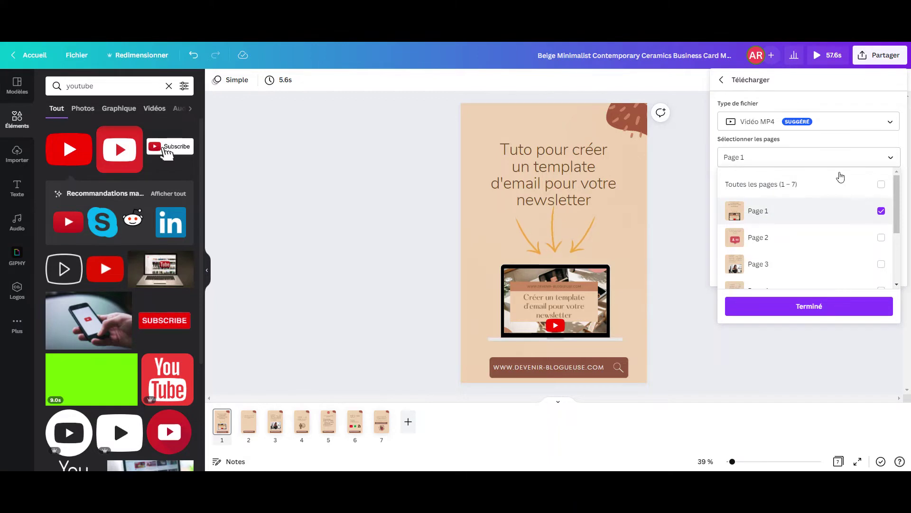
click(816, 304)
click(811, 218)
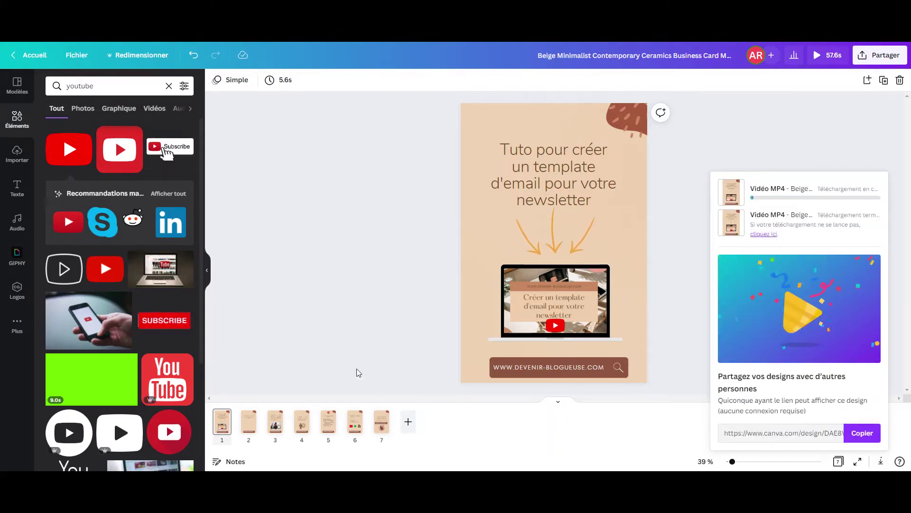
click(385, 429)
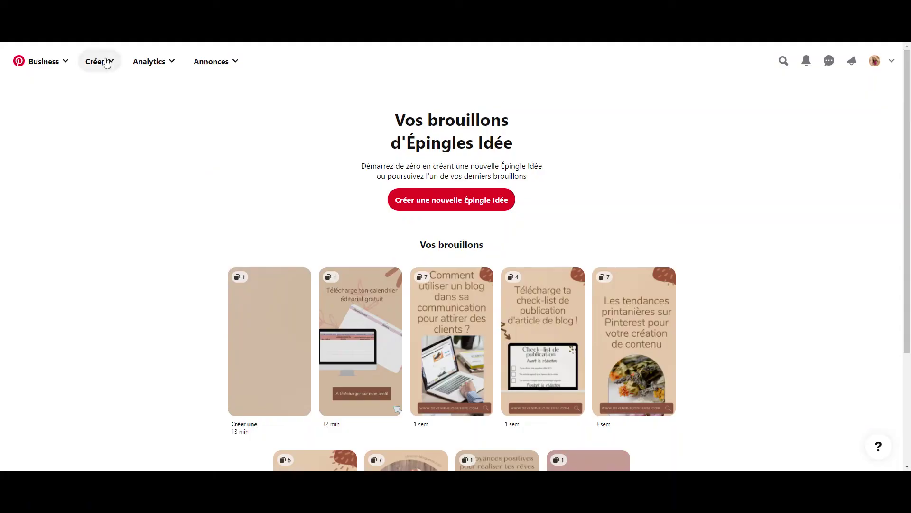
Switch to Pinterest, start a new idea pin and upload the video "Beige Minimalist Contemporary Ceramics Business Card Mockup Pinterest Pin (3)"
click(104, 62)
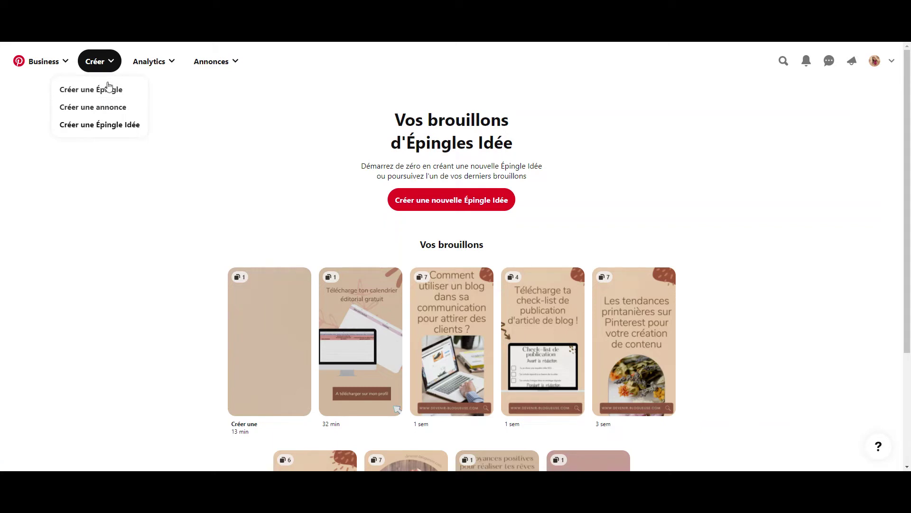
click(110, 126)
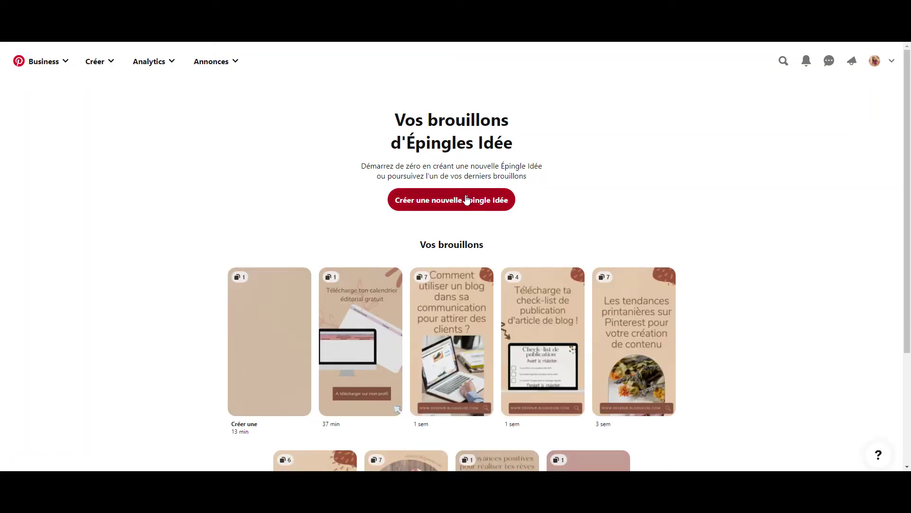
click(420, 201)
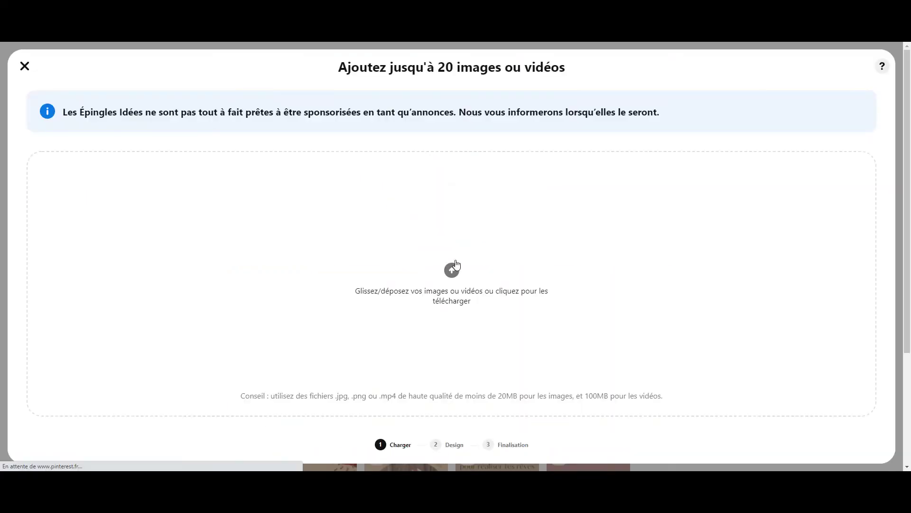
click(458, 281)
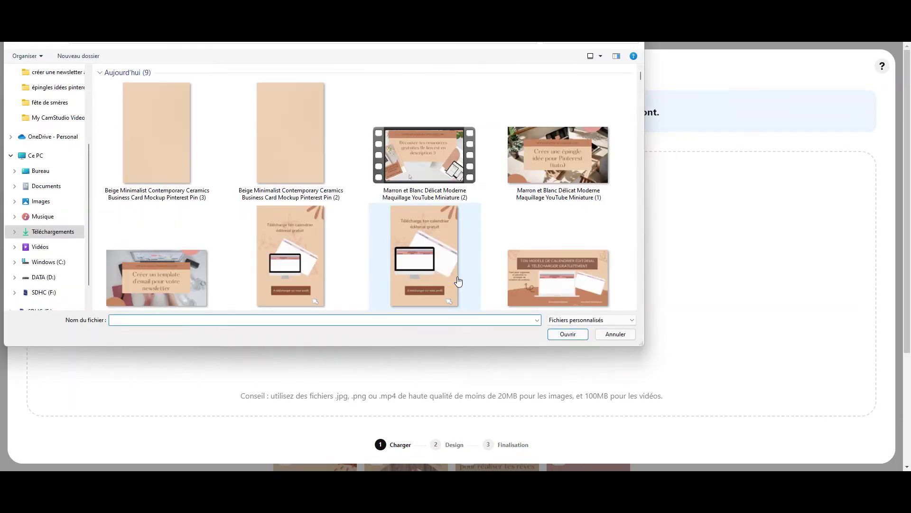
click(171, 121)
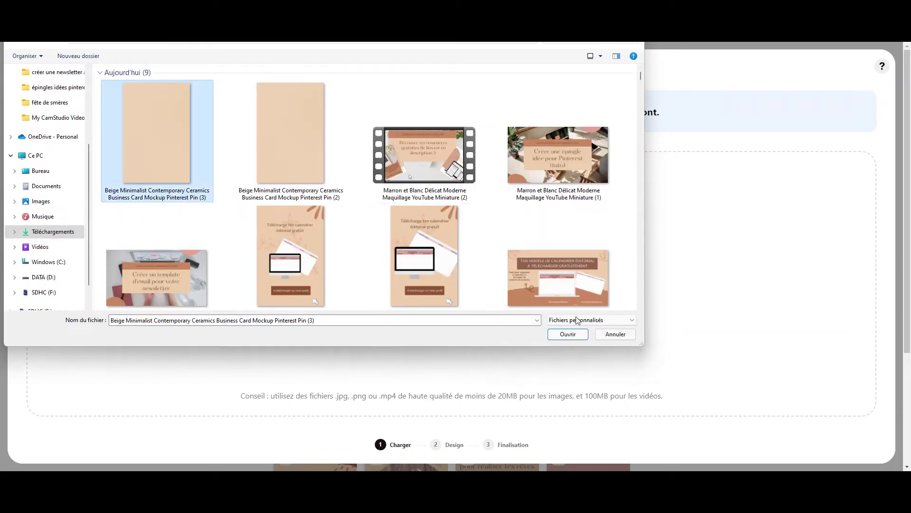
click(571, 334)
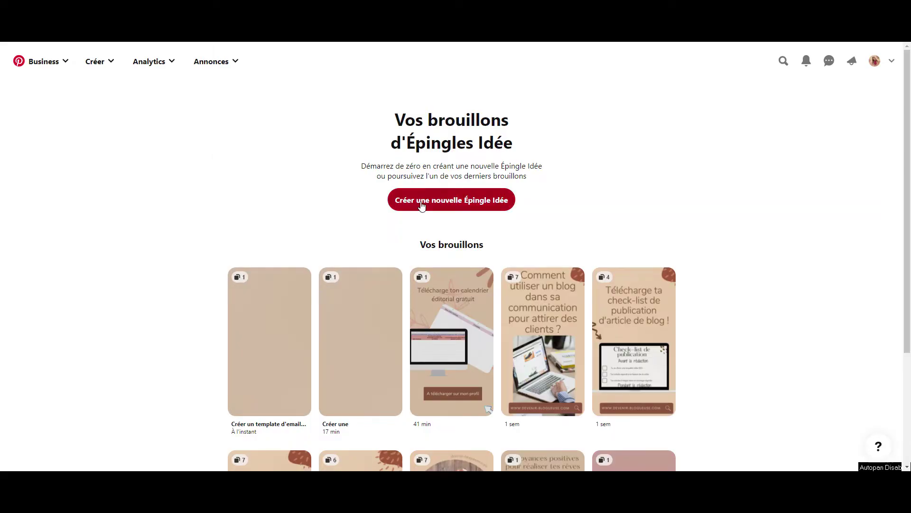
Create another idea pin from the video "Beige Minimalist Contemporary Ceramics Business Card Mockup Pinterest Pin (3)" and proceed to its final touches
click(422, 206)
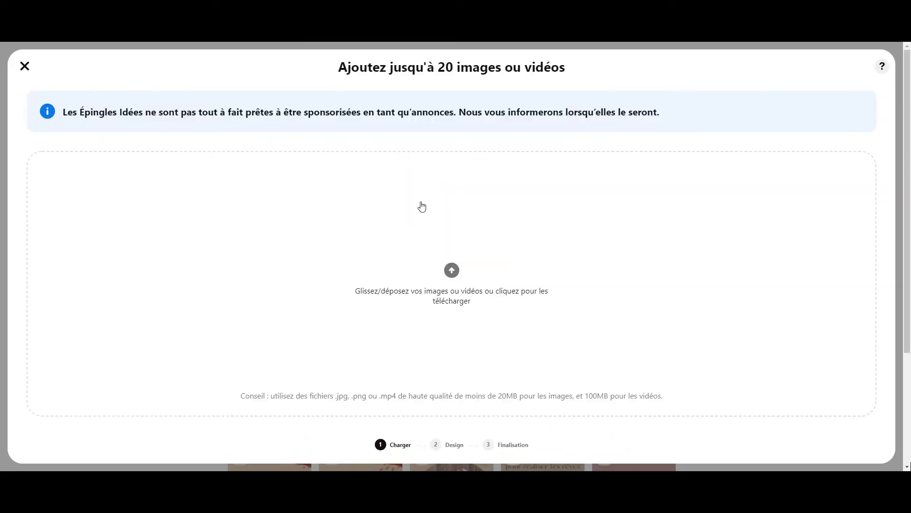
click(459, 283)
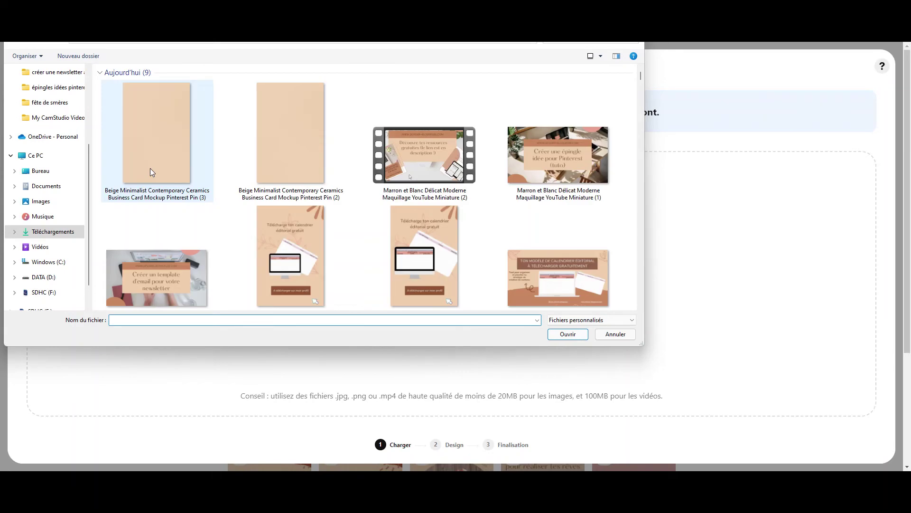
click(150, 169)
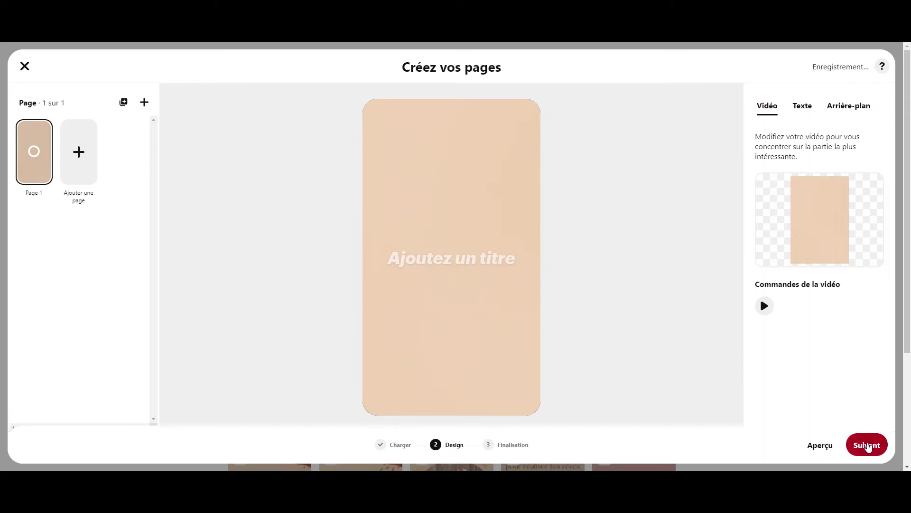
click(867, 444)
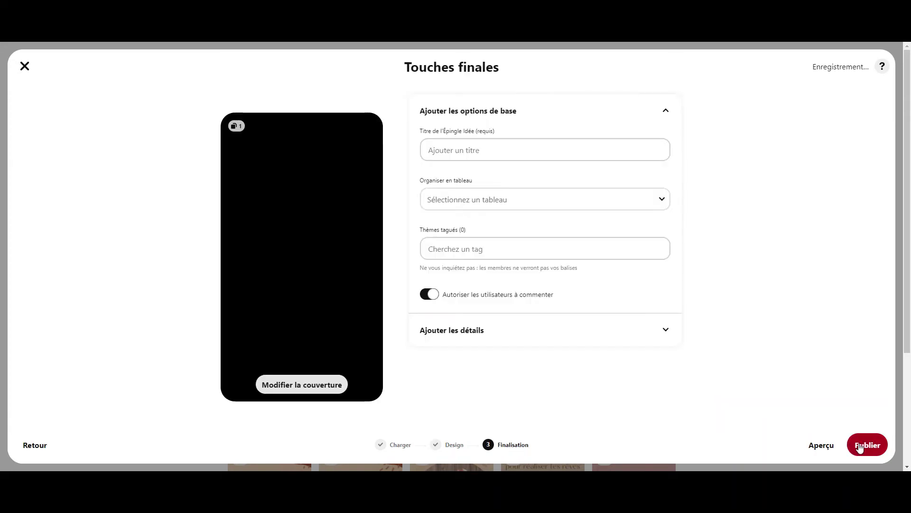
Set the idea pin's cover to a video frame showing the full title and the laptop
click(314, 385)
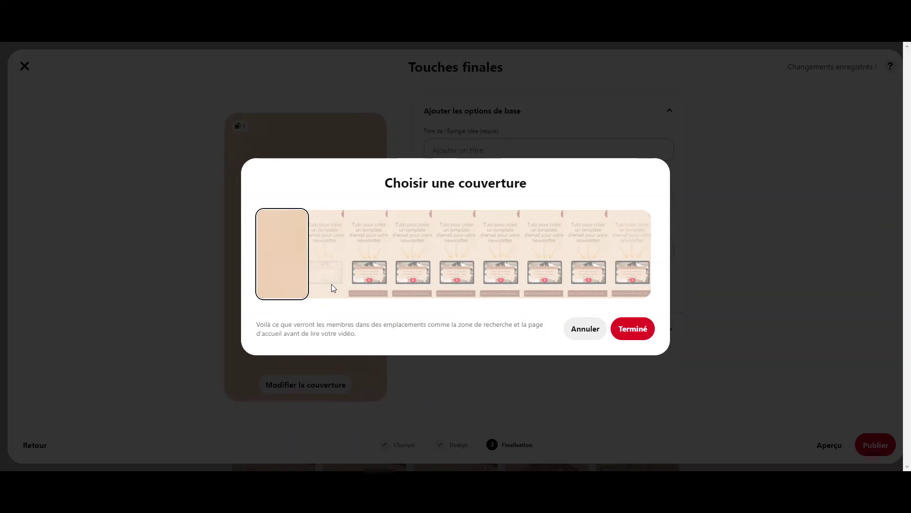
click(320, 257)
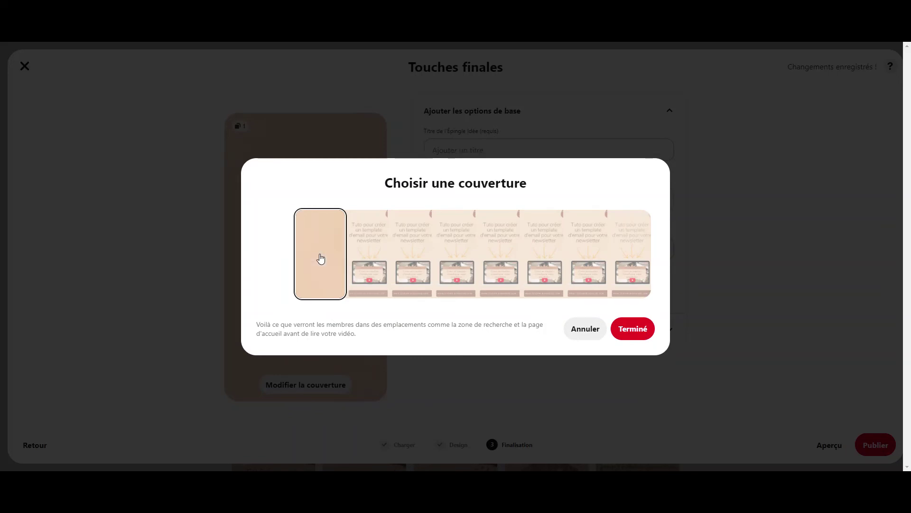
click(371, 263)
click(619, 329)
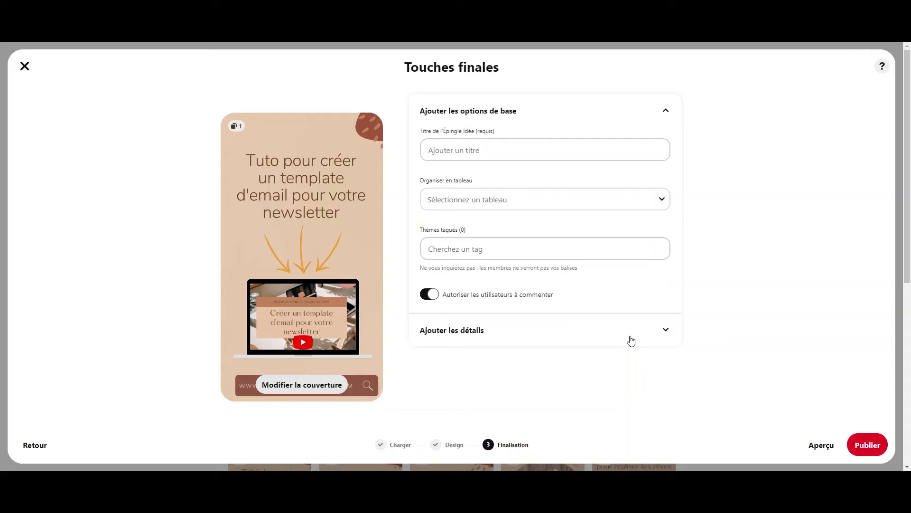
Title the idea pin "Créer un template d'email pour votre newsletter (tutoriel)"
click(537, 150)
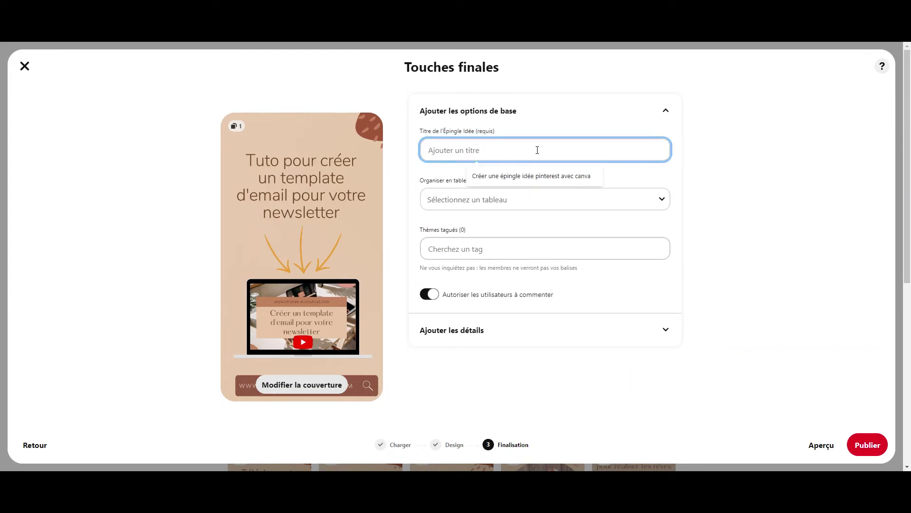
text(Créer un te)
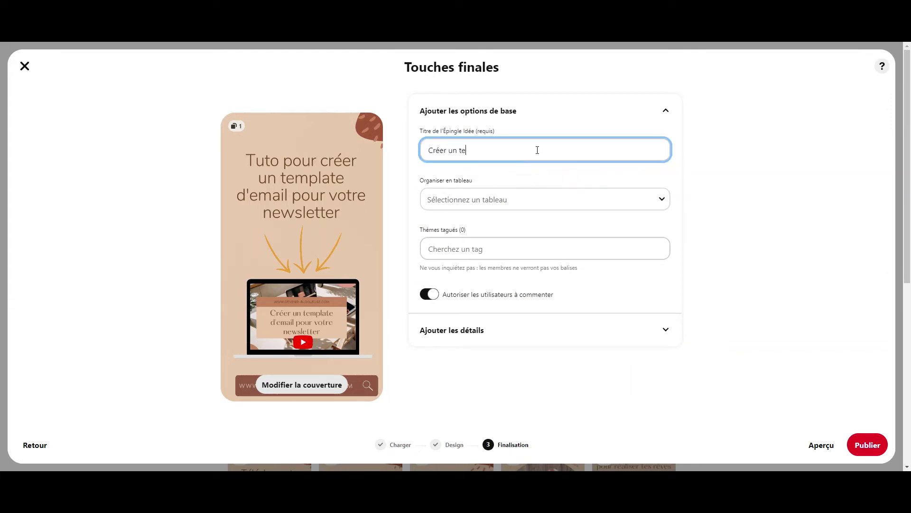
text(mplate d'email pour votre newsletter)
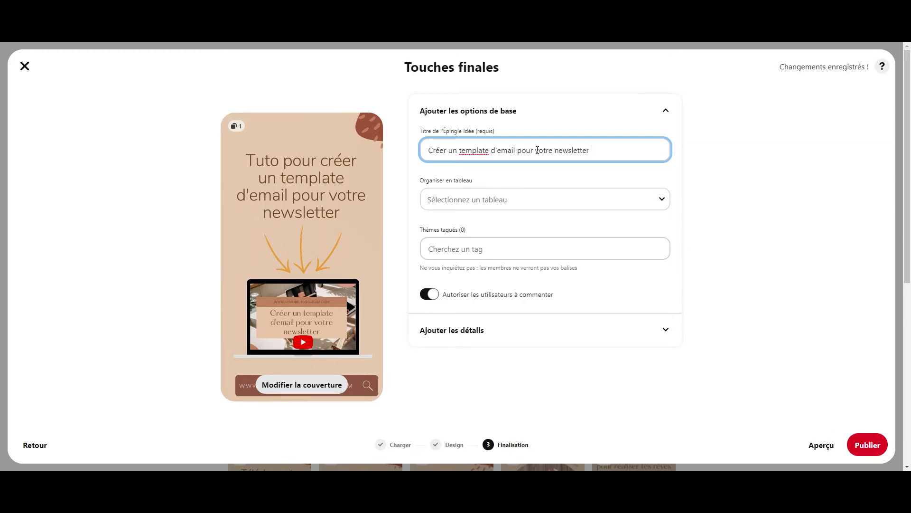
text( (tutoriel)
Assign the idea pin to the "Liste email" board
click(494, 204)
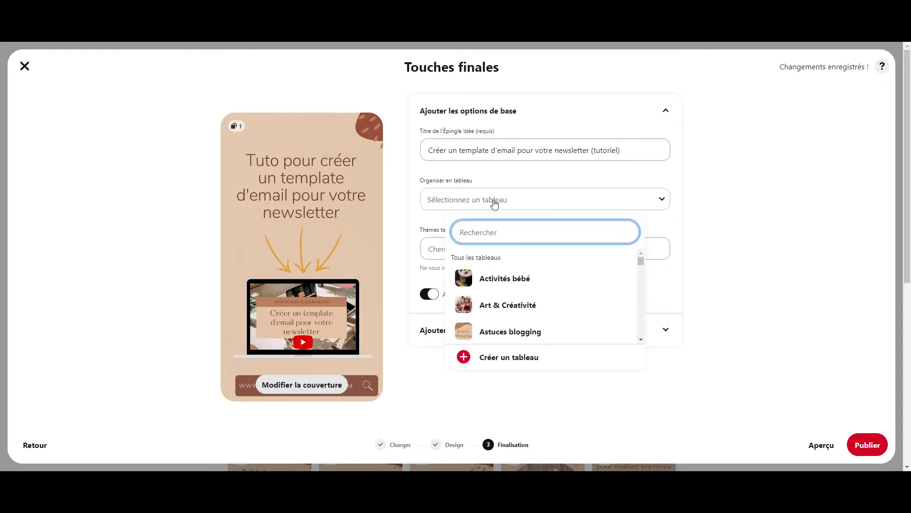
text(liste)
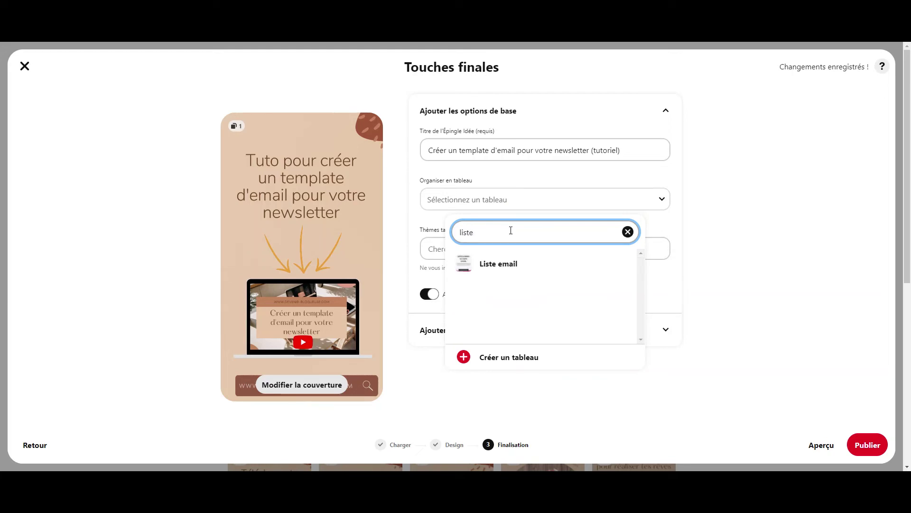
click(504, 262)
Add the topic tags "Newsletter d'entreprise" and "Conception de Newsletter par E-mail" to the idea pin
click(463, 260)
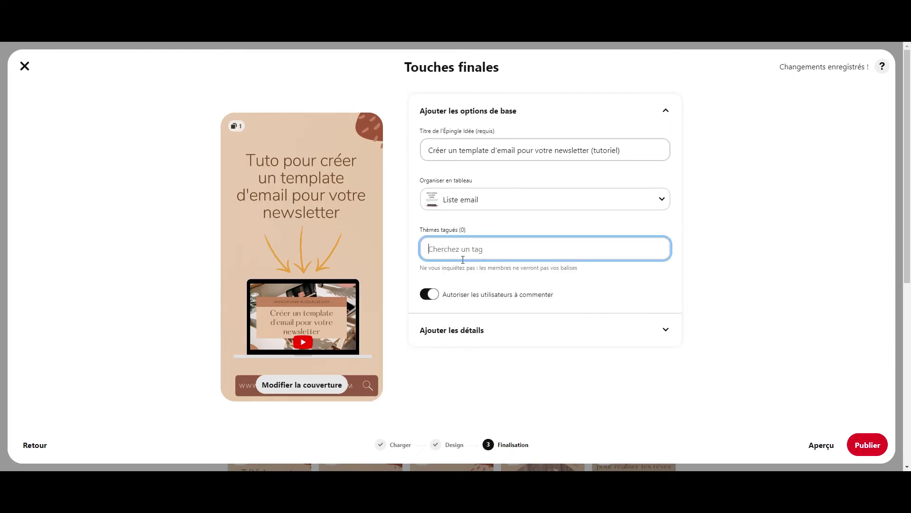
text(newsletter)
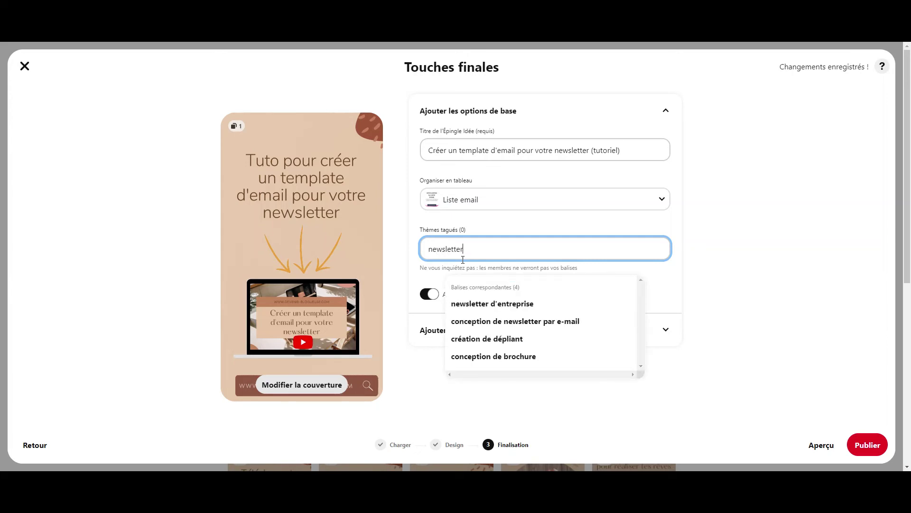
click(483, 304)
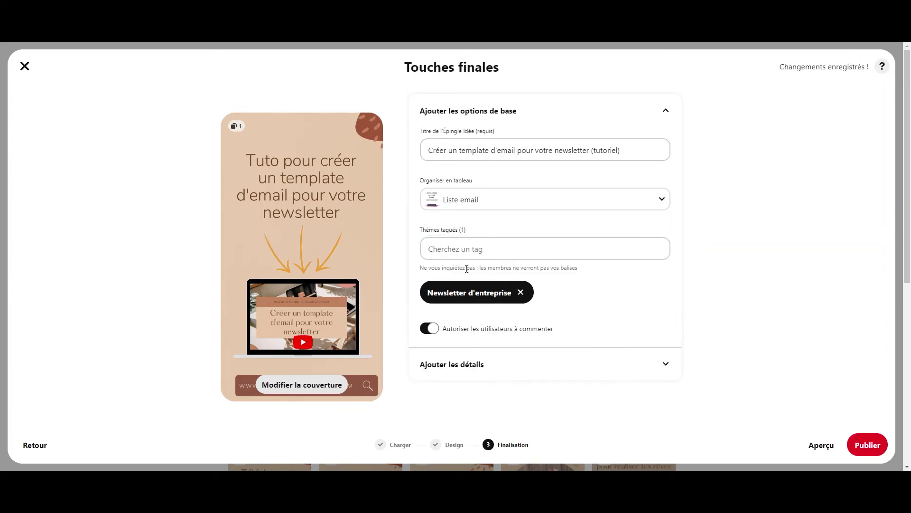
text(newslett)
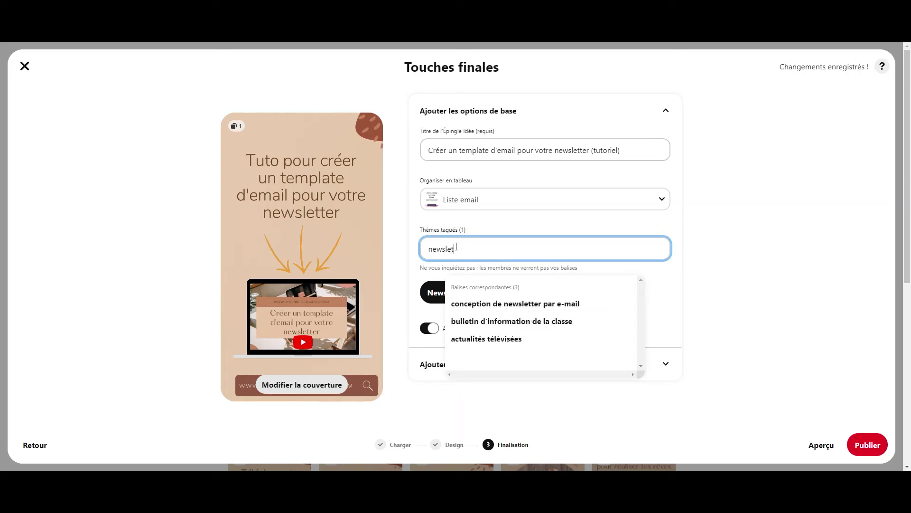
click(498, 303)
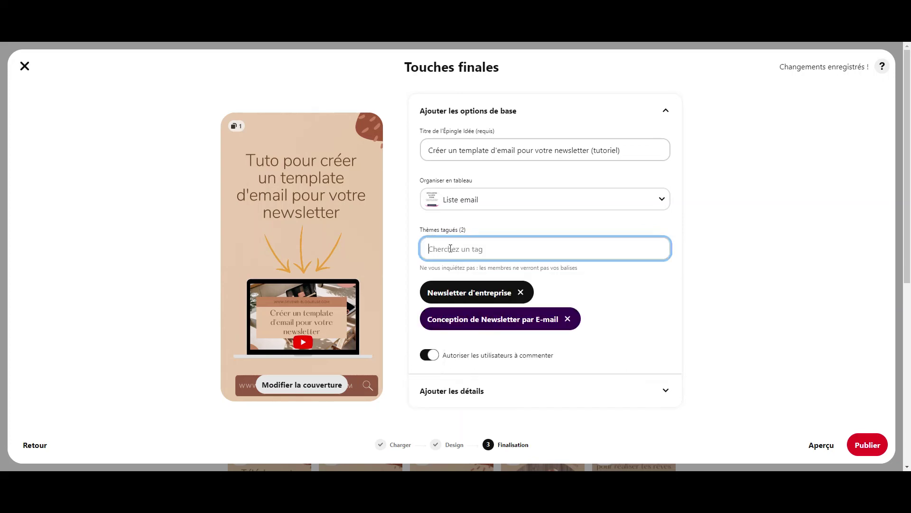
Add the topic tags "Marketing pour Petites Entreprises" and "Marketing de Contenu" to the idea pin
text(market)
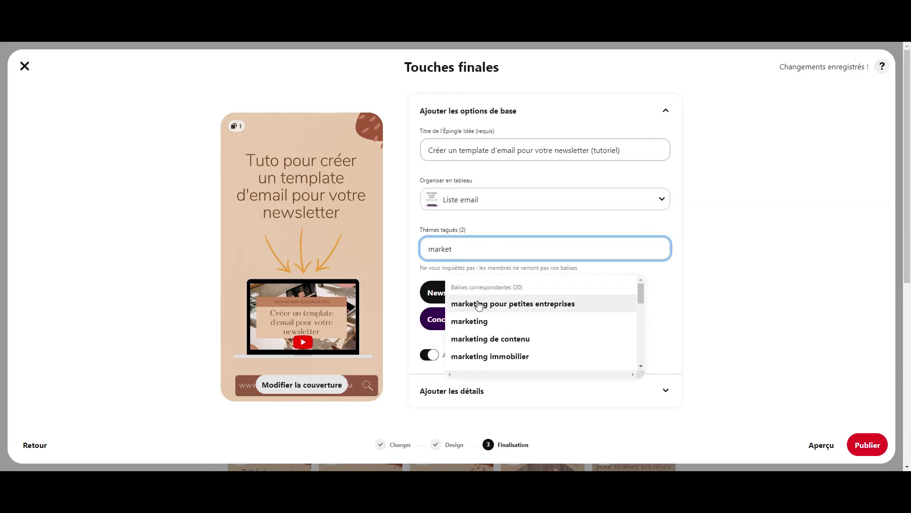
click(481, 303)
click(459, 249)
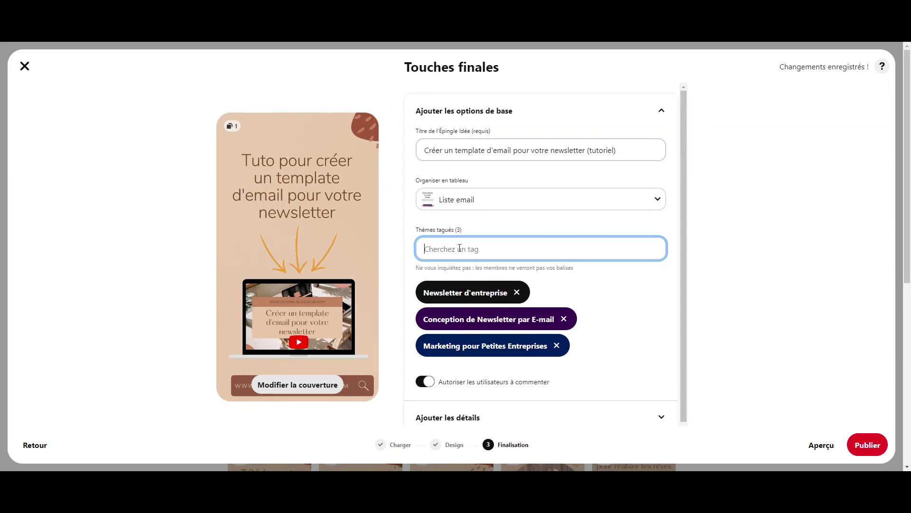
text(marketin)
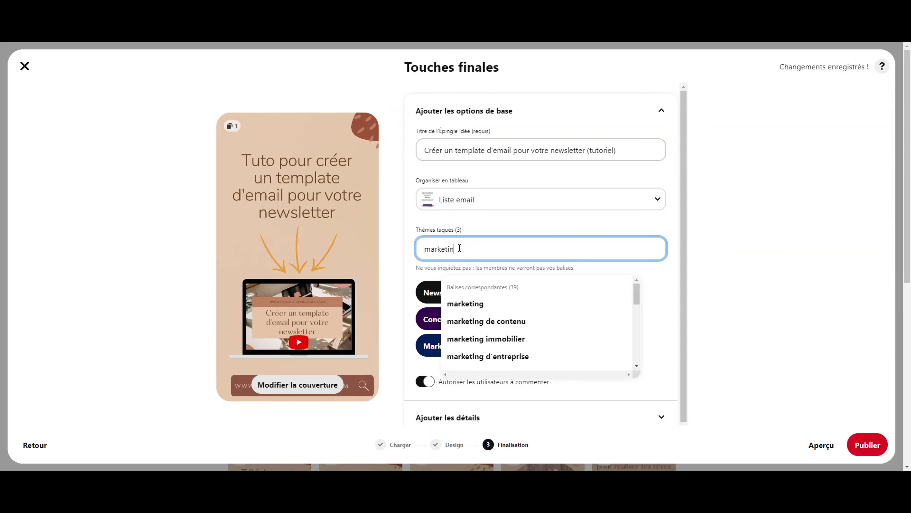
text(i)
click(477, 320)
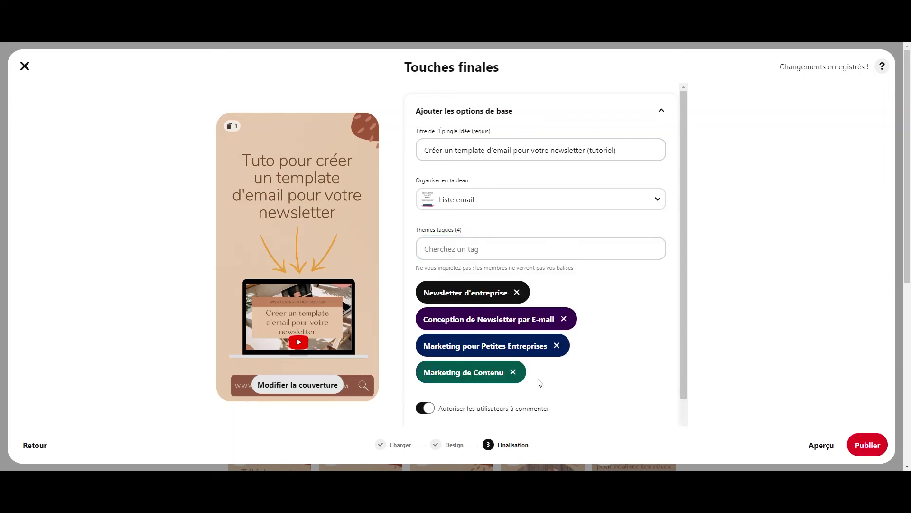
Examine the idea pin's optional detail templates: Ingrédients, Matériel and Notes
scroll(539, 383, down, 1)
click(553, 421)
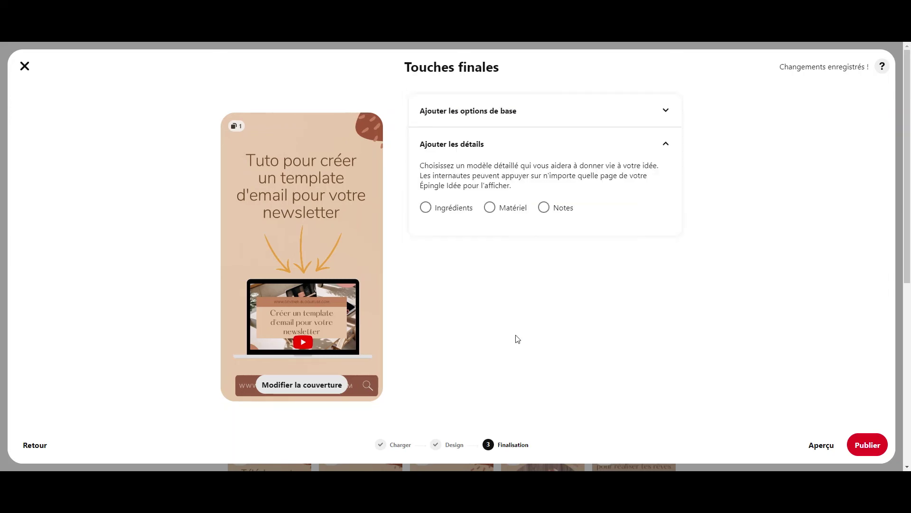
click(453, 216)
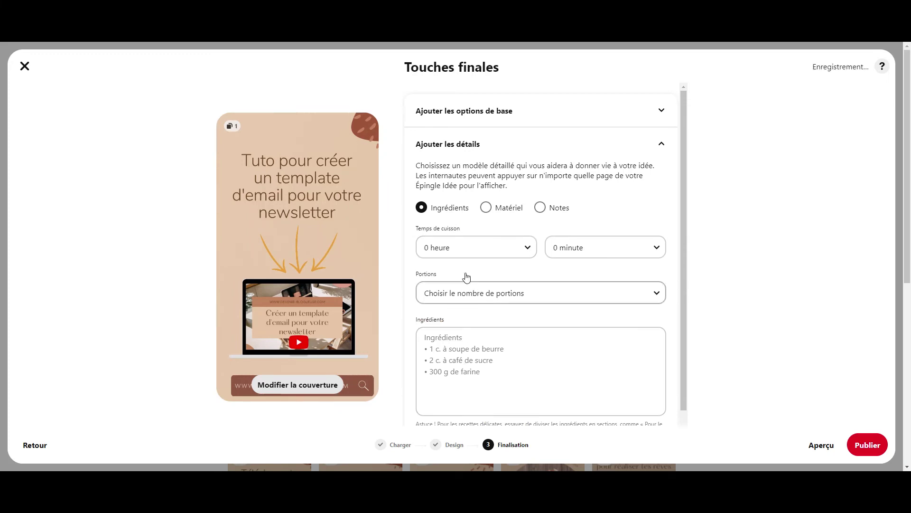
click(472, 249)
click(472, 250)
click(503, 209)
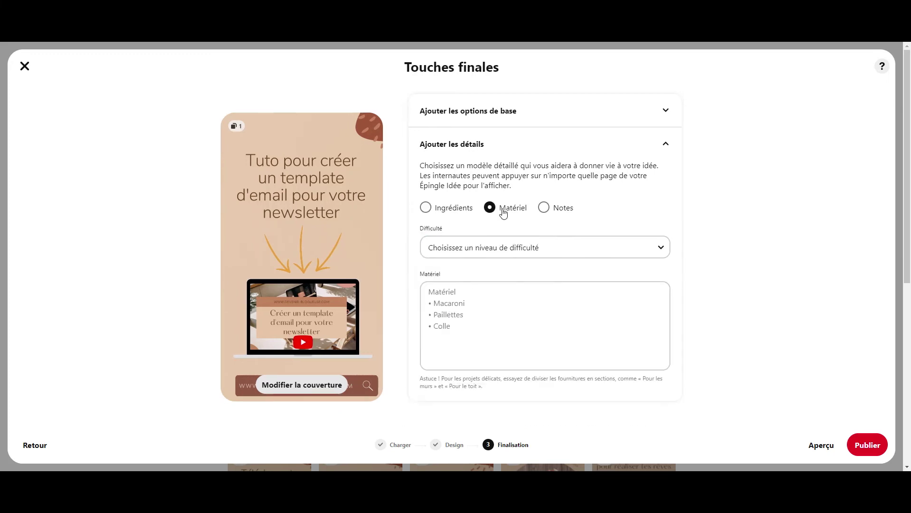
click(541, 207)
click(449, 212)
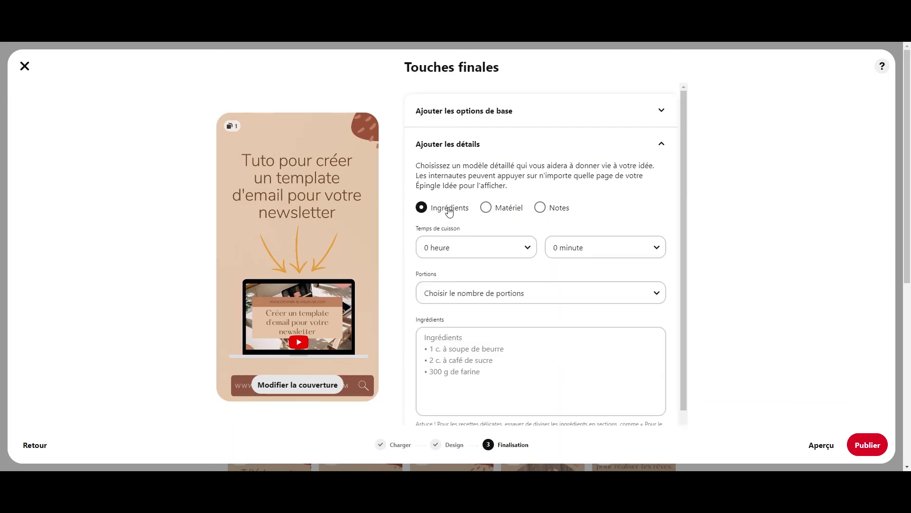
scroll(454, 262, down, 1)
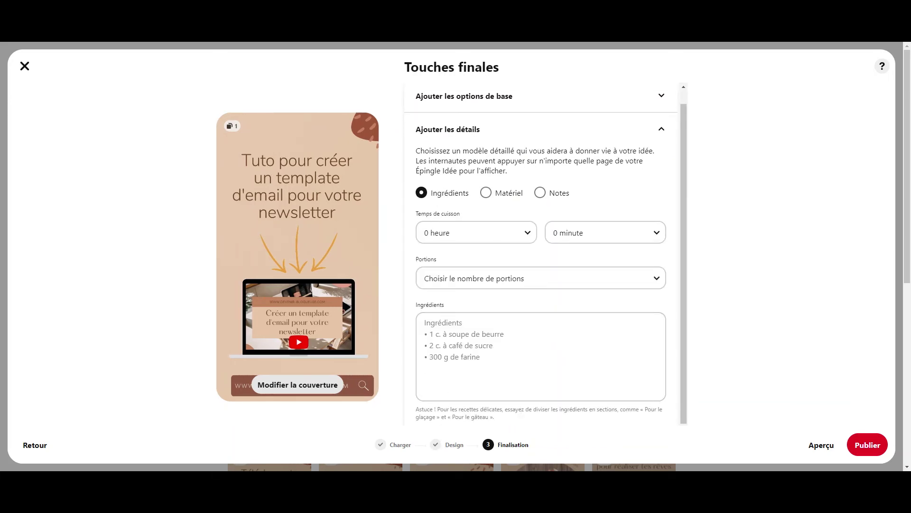
Go back to the page design stage and review its text and background options
click(36, 446)
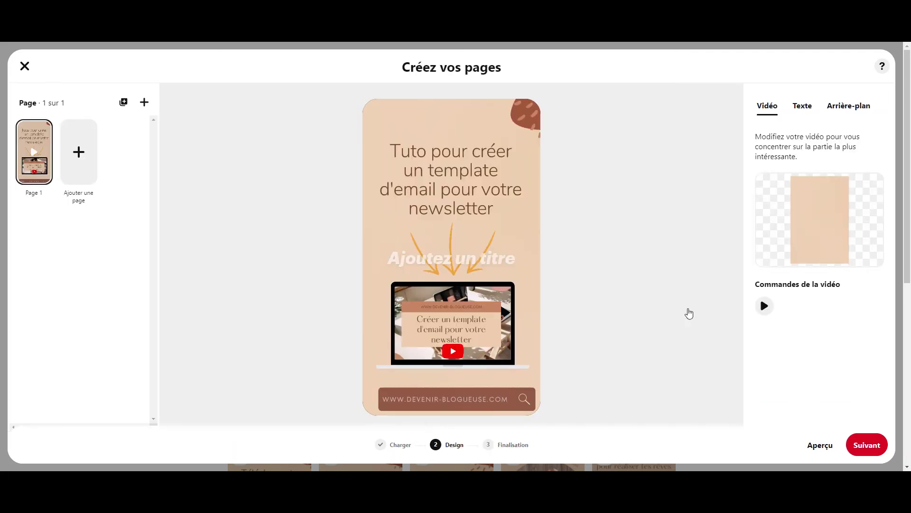
click(803, 107)
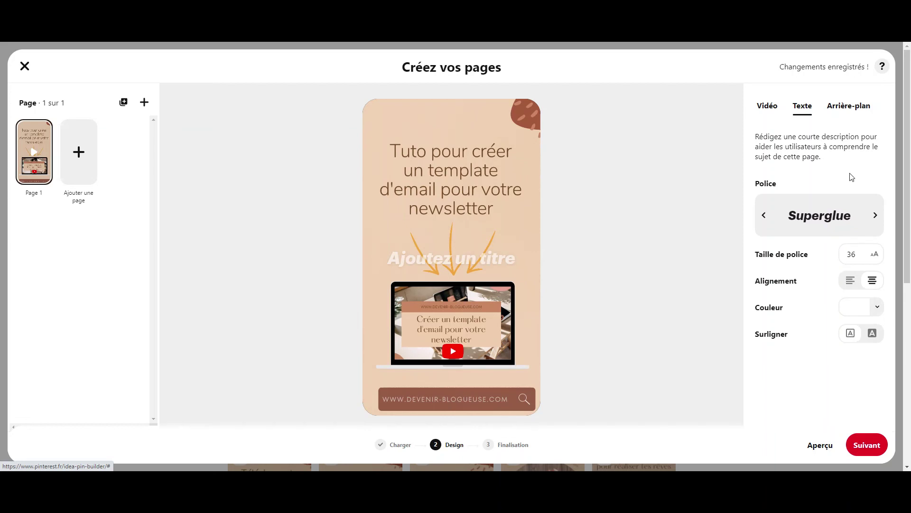
click(854, 106)
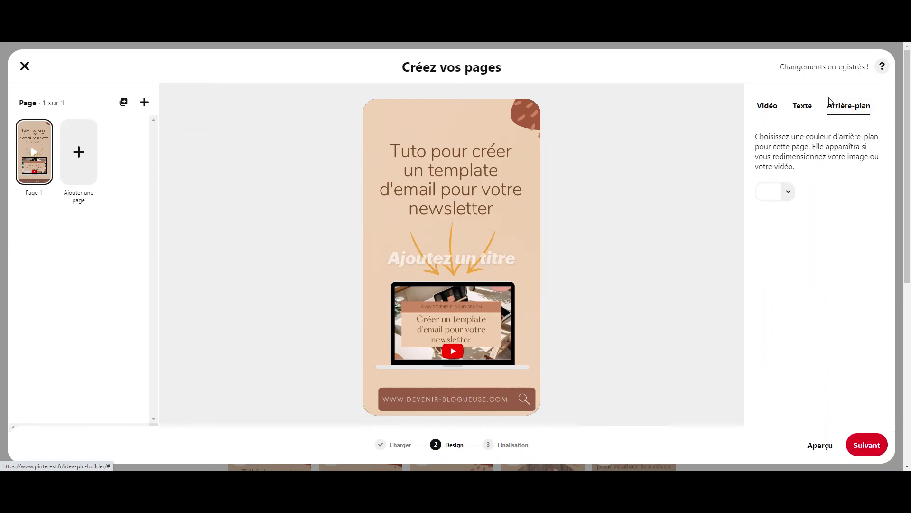
click(813, 109)
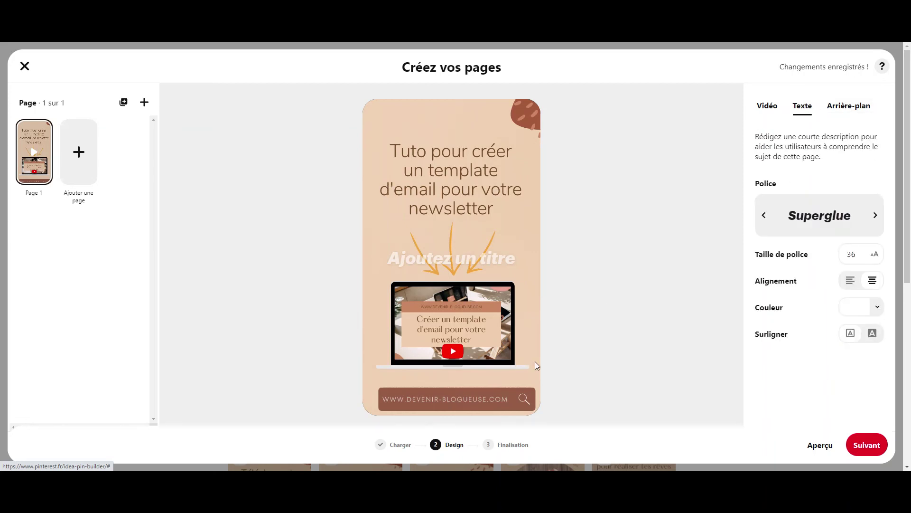
Return to the idea pin's final touches and close the builder without publishing, keeping the pin as a draft
click(867, 444)
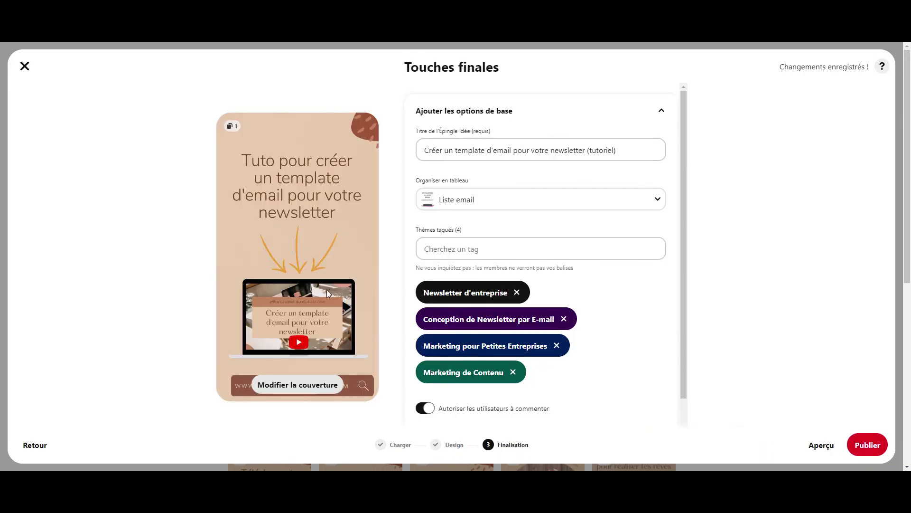
scroll(609, 280, down, 1)
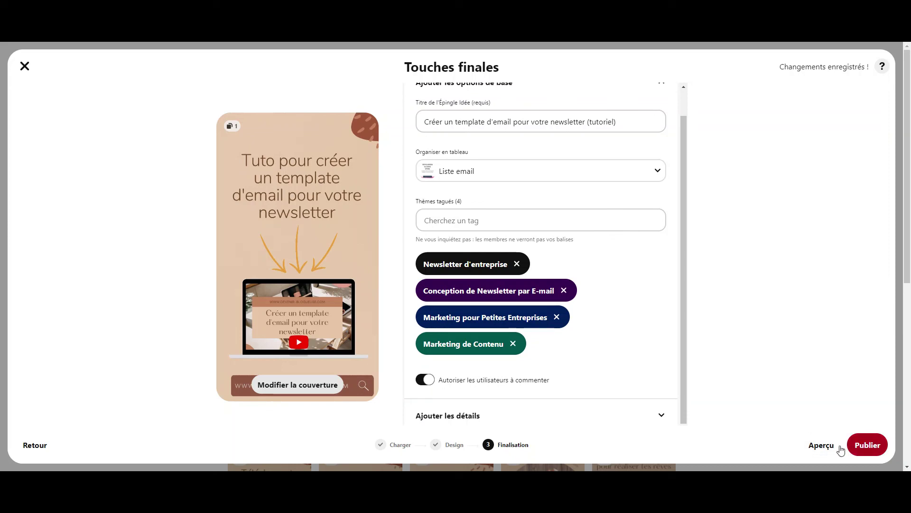
click(24, 67)
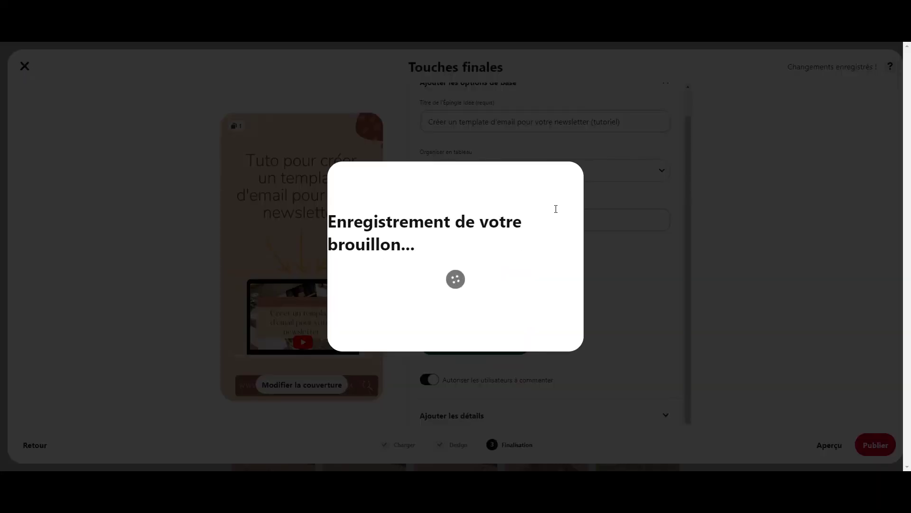